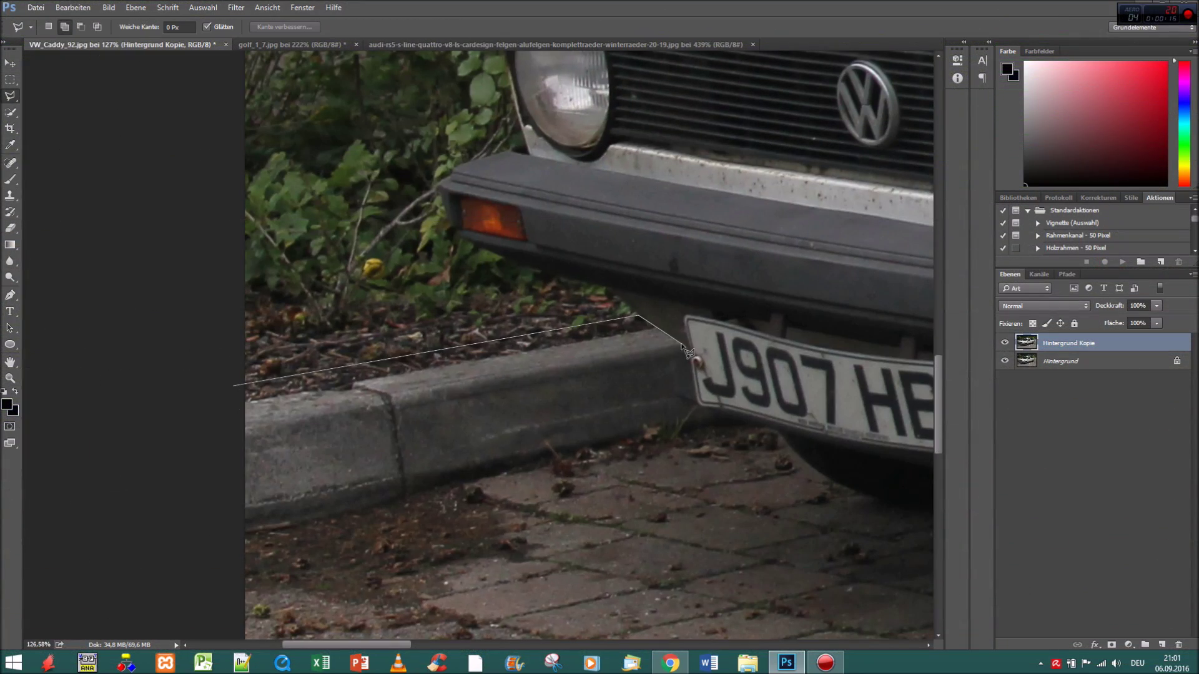
Trace the Polygonal Lasso along the bumper's underside, front wheel arch and fender corner
scroll(859, 452, right, 5)
click(500, 261)
click(680, 275)
scroll(509, 345, right, 3)
click(468, 351)
click(556, 322)
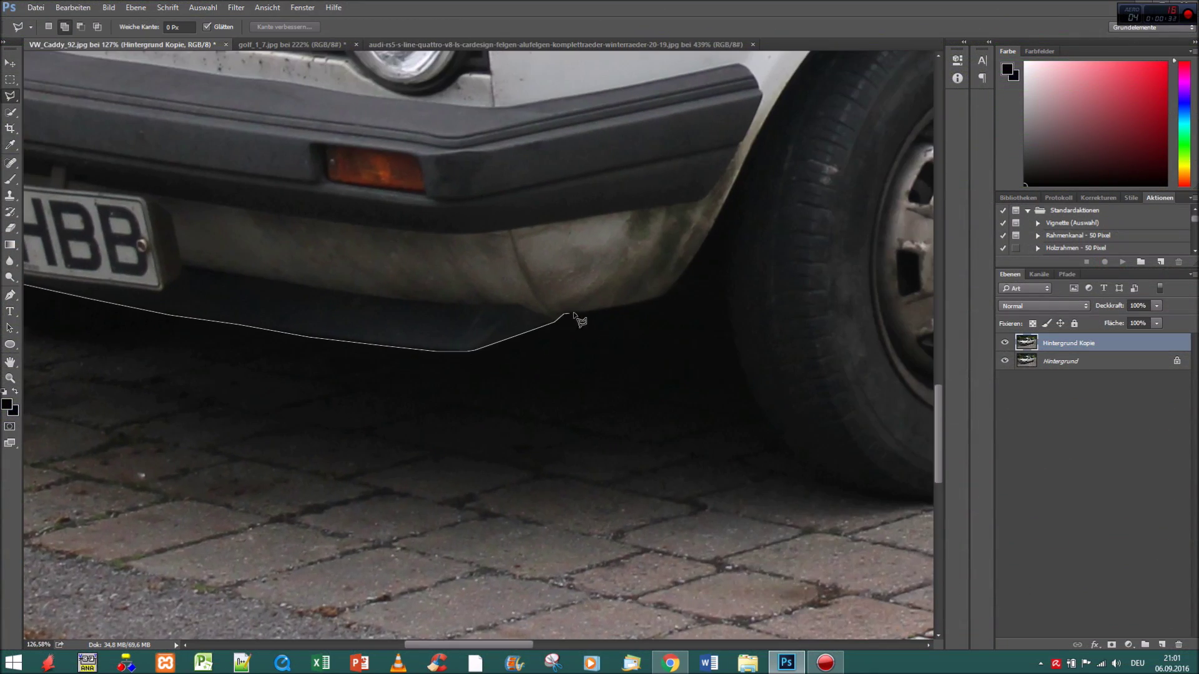
drag(788, 86, 580, 147)
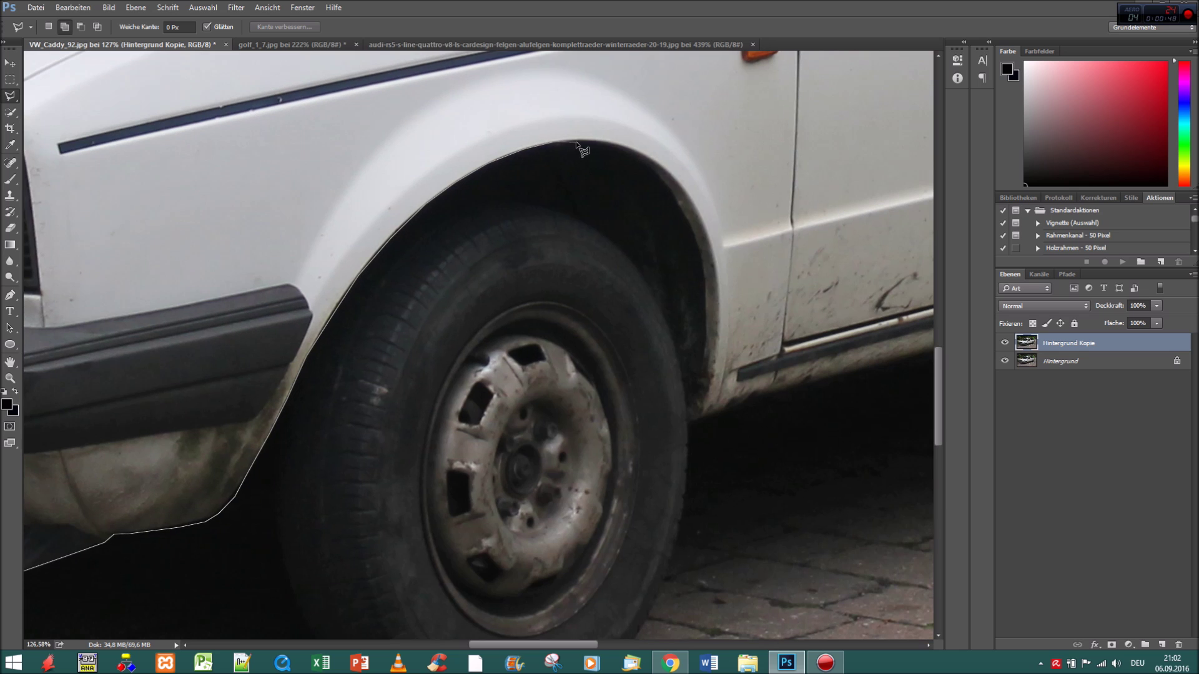
scroll(805, 402, right, 5)
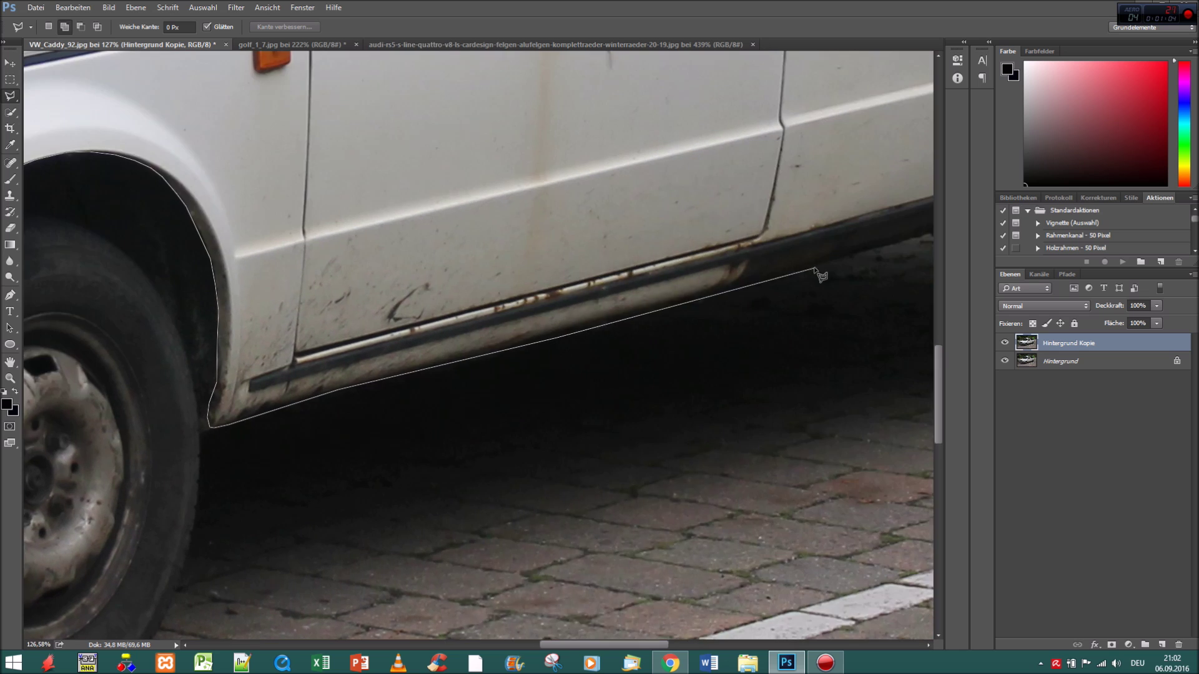
click(749, 299)
Pan across the photo and close the outline around the car's lower body
scroll(652, 268, up, 3)
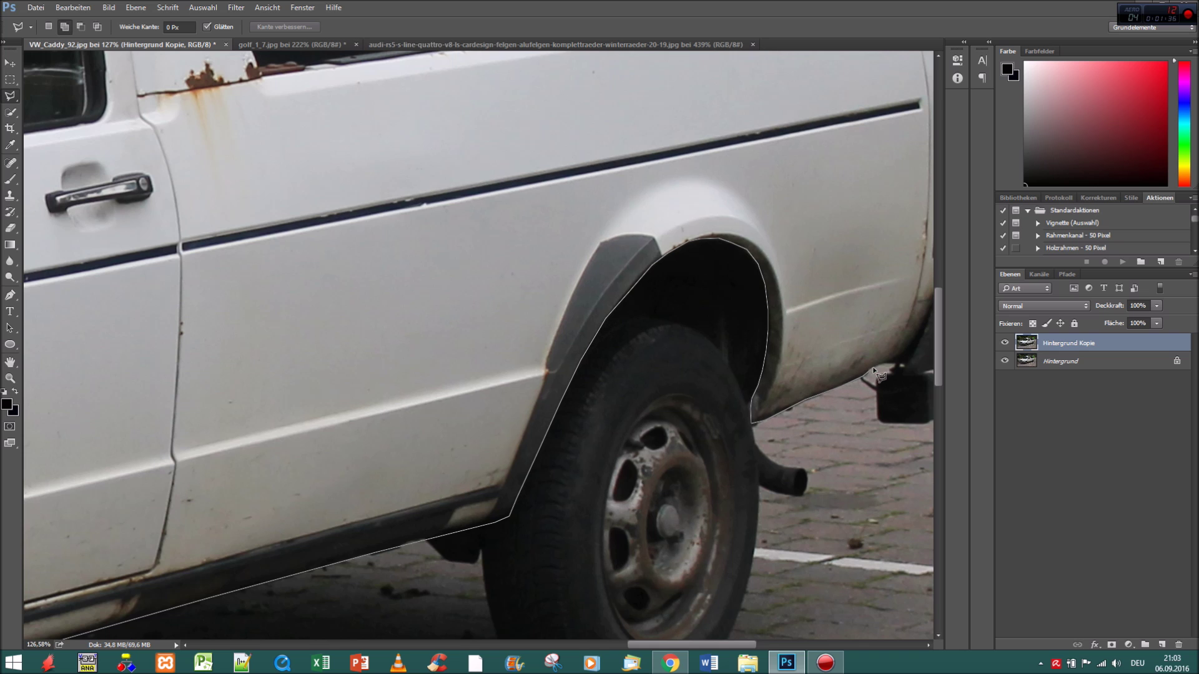
scroll(878, 374, right, 5)
scroll(864, 142, up, 10)
scroll(437, 188, left, 3)
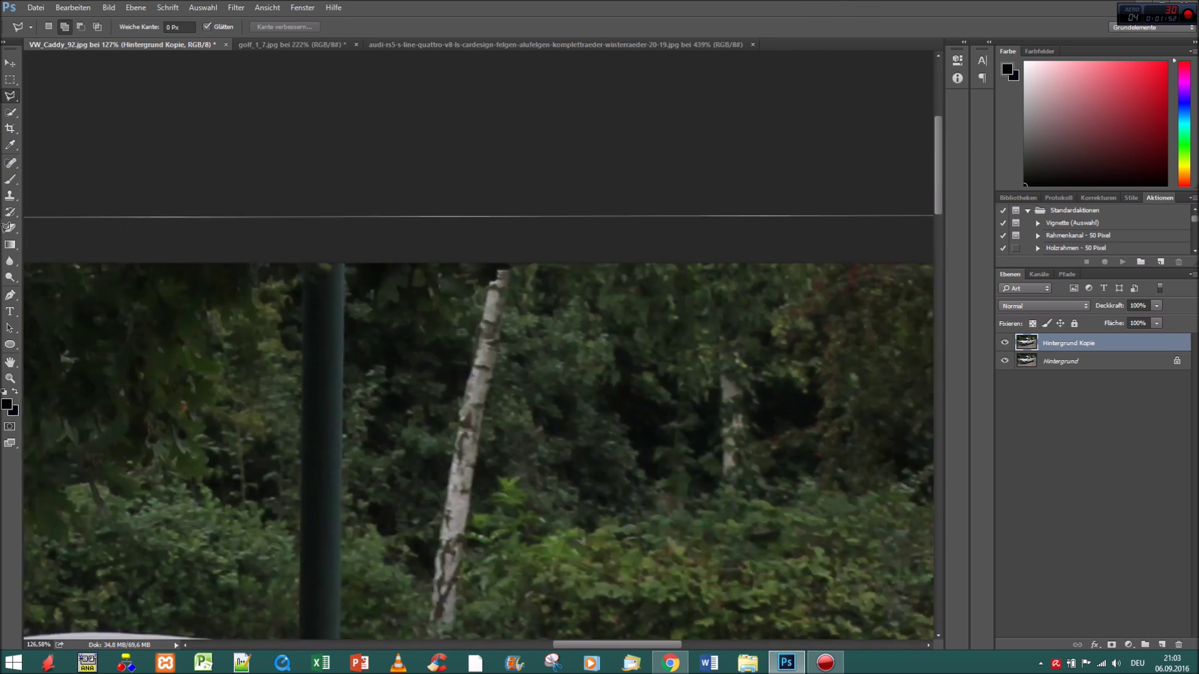
scroll(474, 437, down, 5)
scroll(474, 437, down, 10)
scroll(475, 437, left, 5)
double_click(187, 447)
Move the selected body down with Free Transform to lower it, commit, and deselect
key(ctrl+0)
key(ctrl+t)
drag(601, 188, 600, 210)
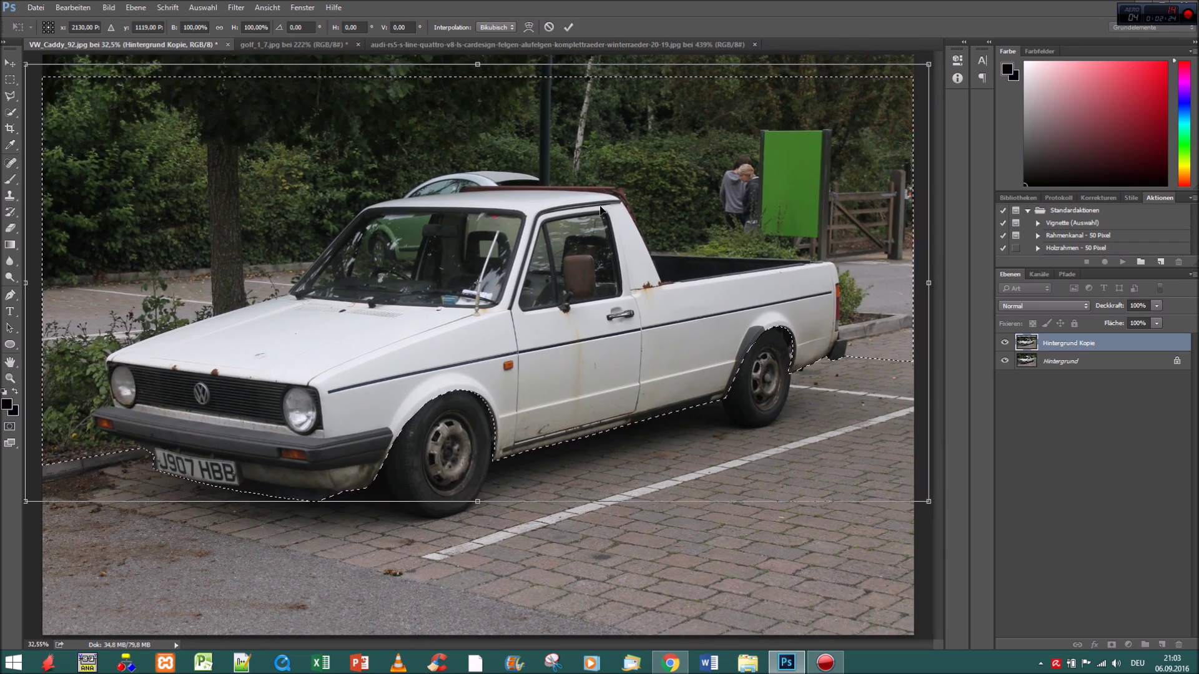
key(Return)
click(202, 7)
click(218, 32)
key(c)
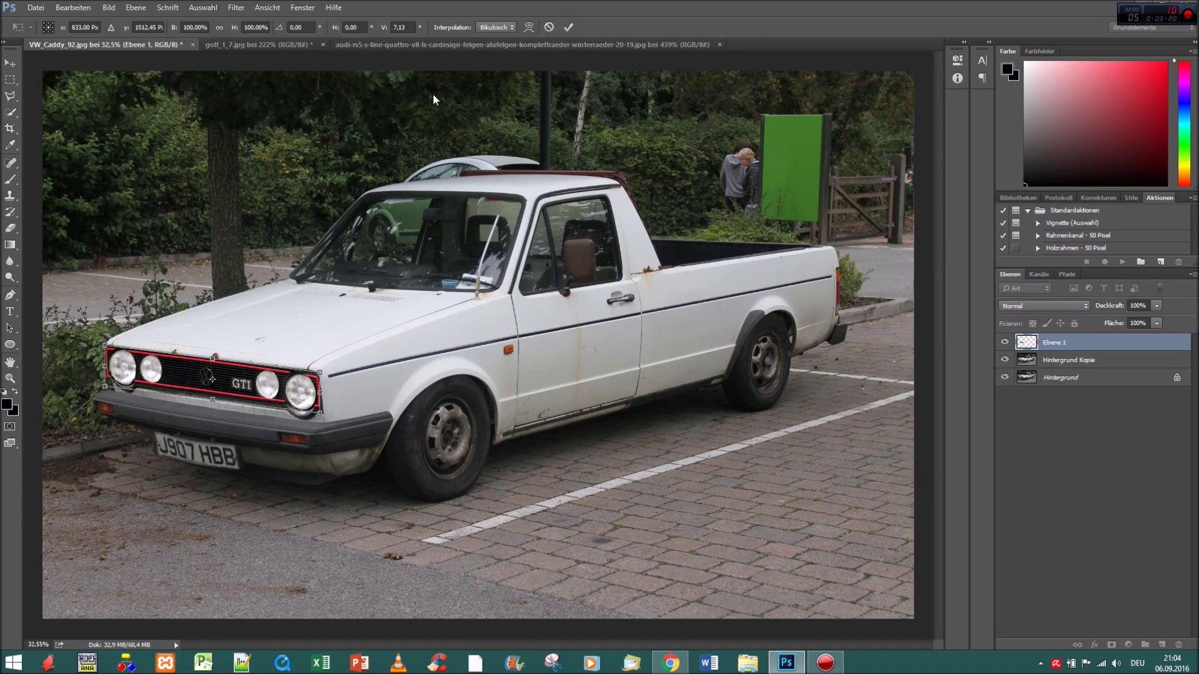
Enlarge, narrow and slightly rotate the pasted grille to fit the front, then commit
scroll(212, 393, up, 3)
mouse_move(699, 412)
mouse_down()
mouse_move(773, 467)
mouse_move(725, 437)
mouse_up()
drag(725, 345, 734, 343)
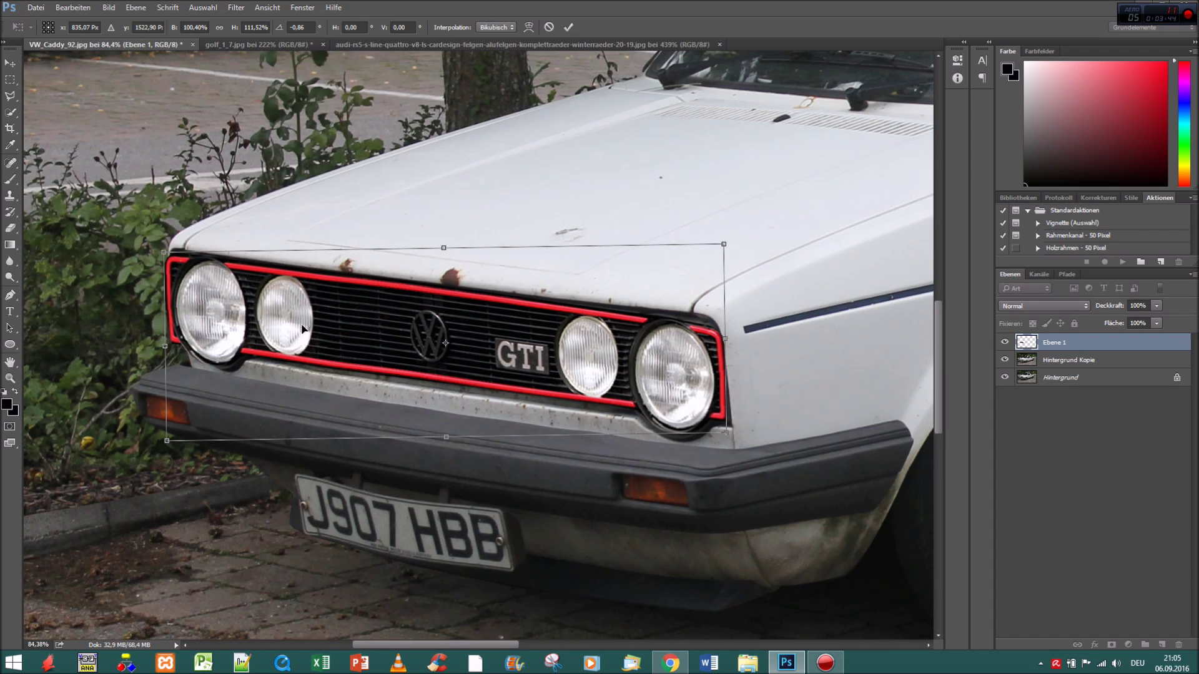
drag(766, 225, 770, 227)
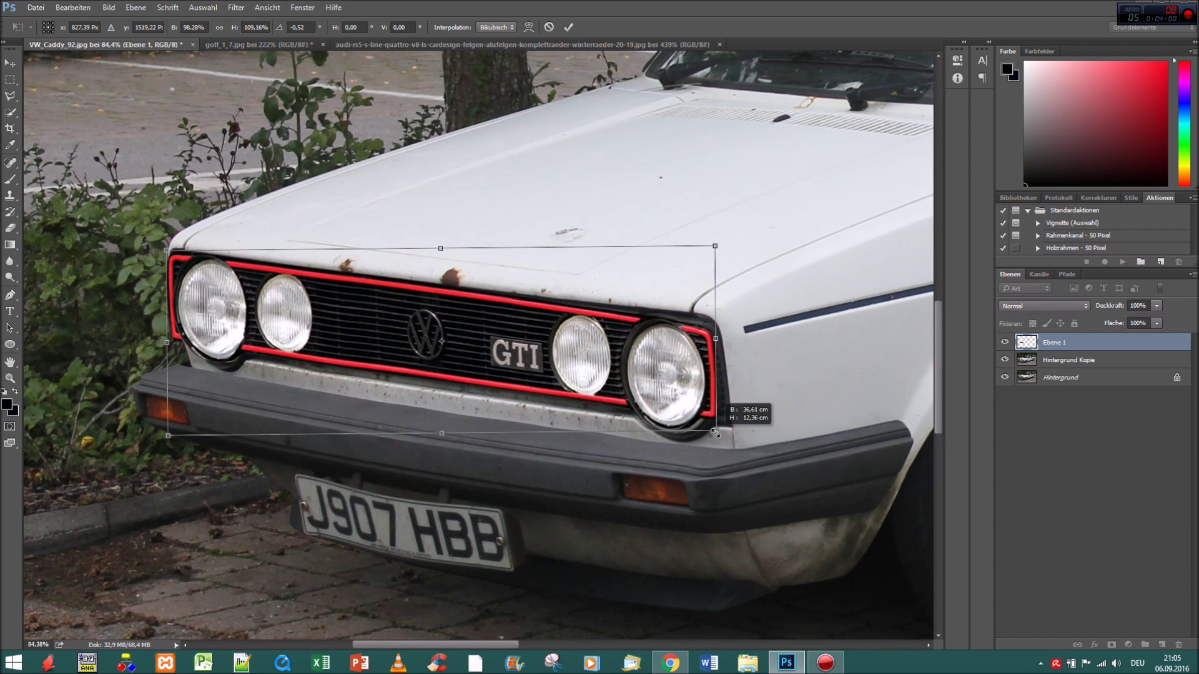
key(Return)
Warp the grille so its edges follow the front's curve, and commit the warp
key(z)
alt+click(204, 389)
click(73, 8)
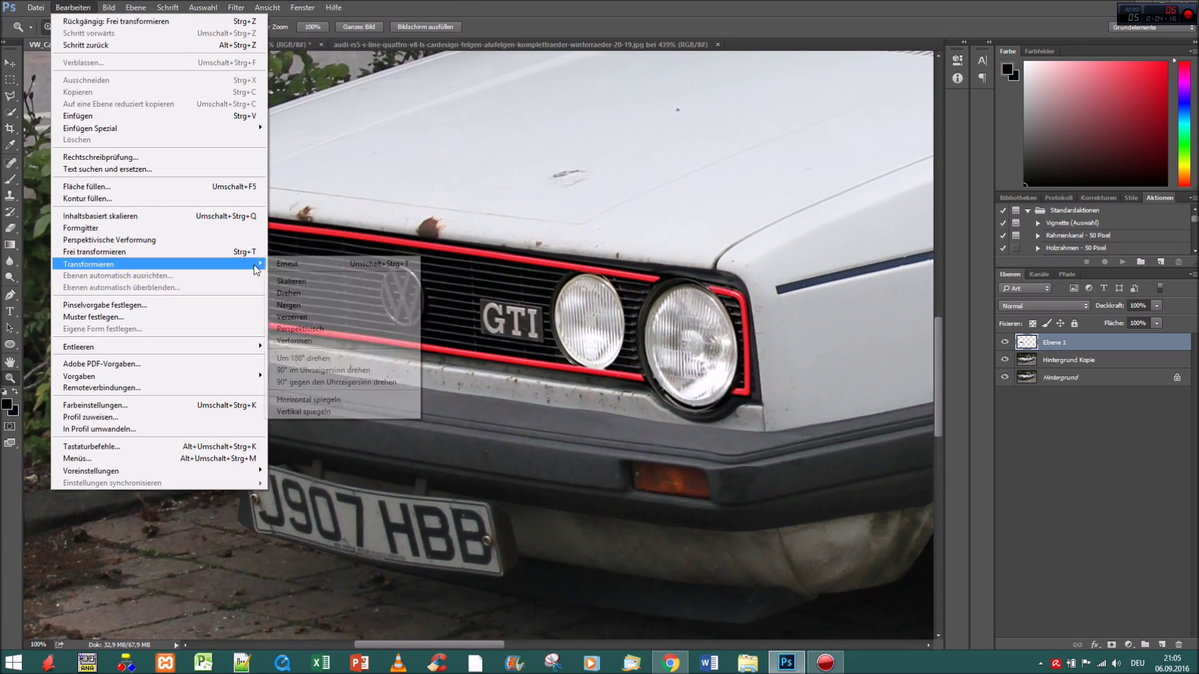
click(107, 267)
click(300, 359)
drag(719, 196, 718, 189)
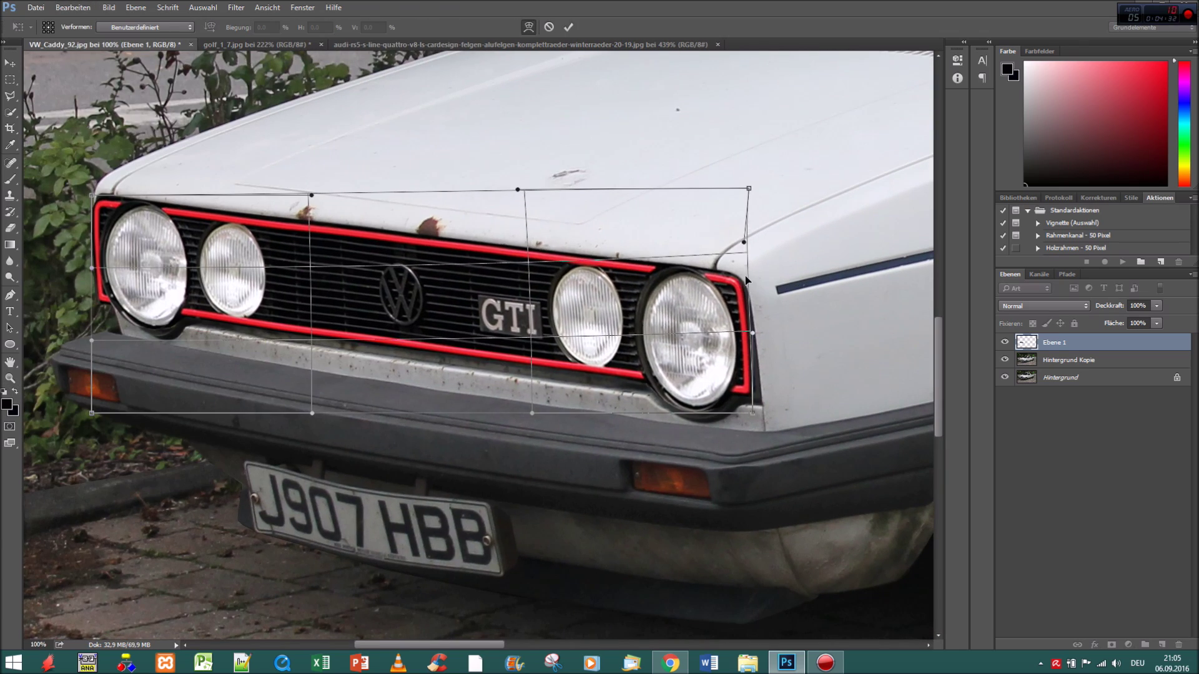
drag(442, 206, 440, 200)
key(Return)
key(ctrl+0)
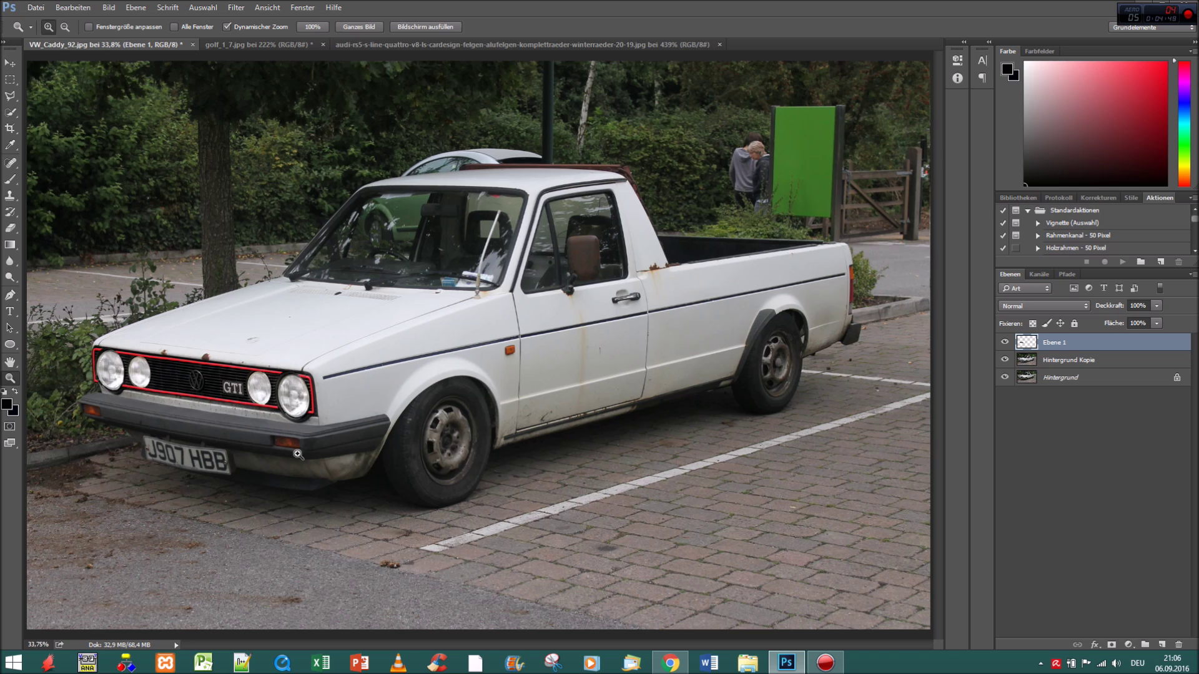
click(298, 454)
Pan along the bumper and make the Hintergrund Kopie layer active
key(l)
scroll(743, 299, right, 5)
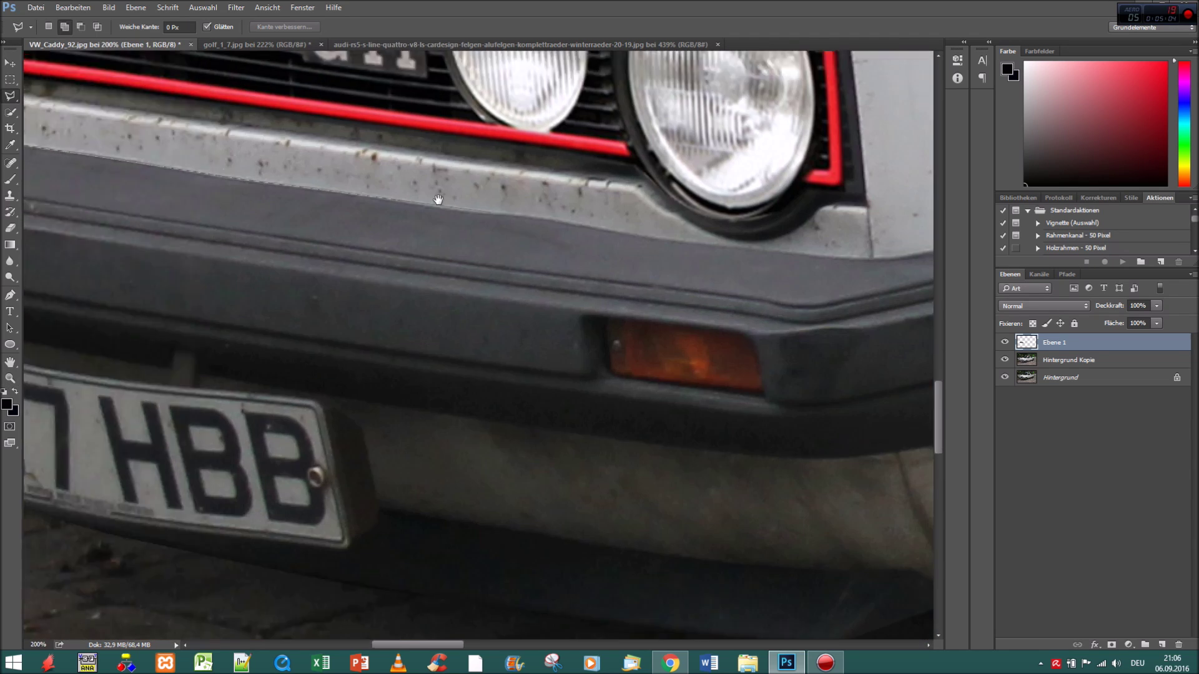
scroll(749, 199, right, 5)
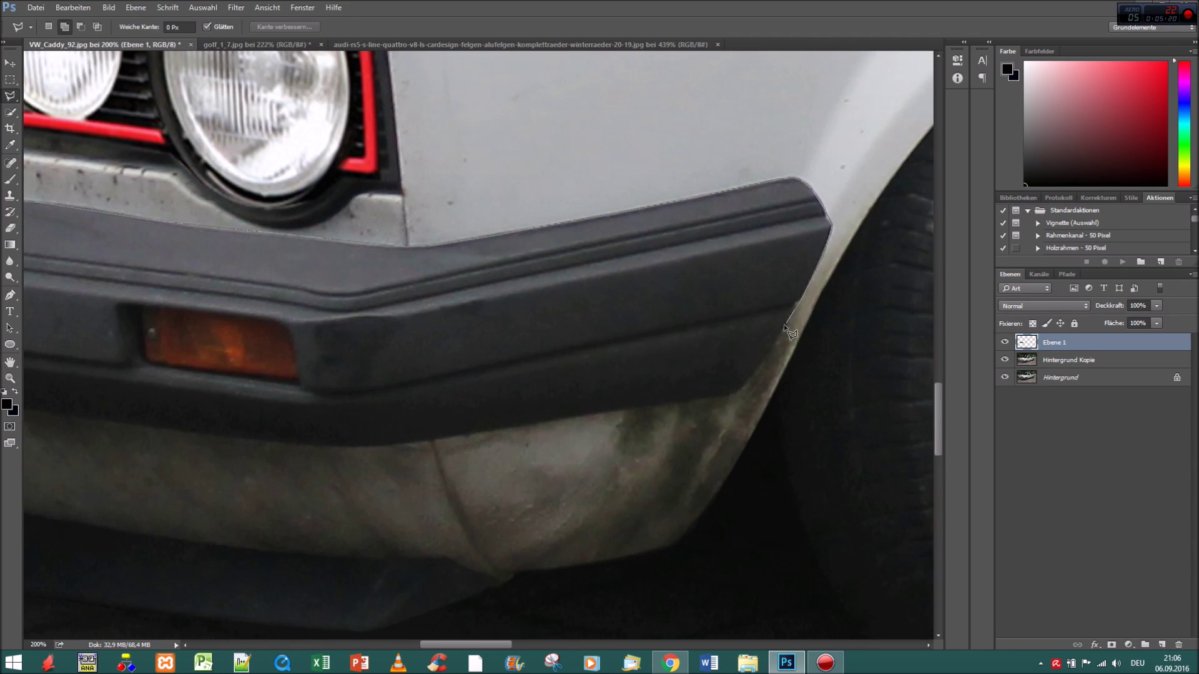
scroll(412, 454, left, 5)
scroll(438, 387, left, 5)
scroll(487, 331, left, 5)
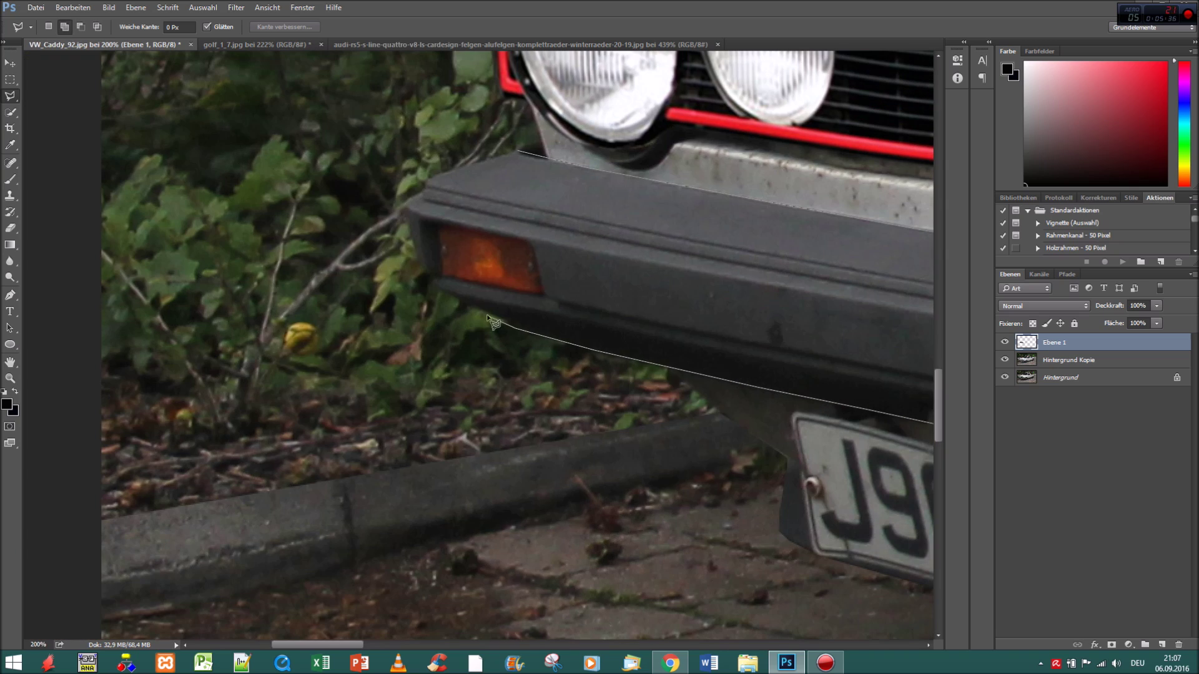
click(1068, 360)
key(ctrl+0)
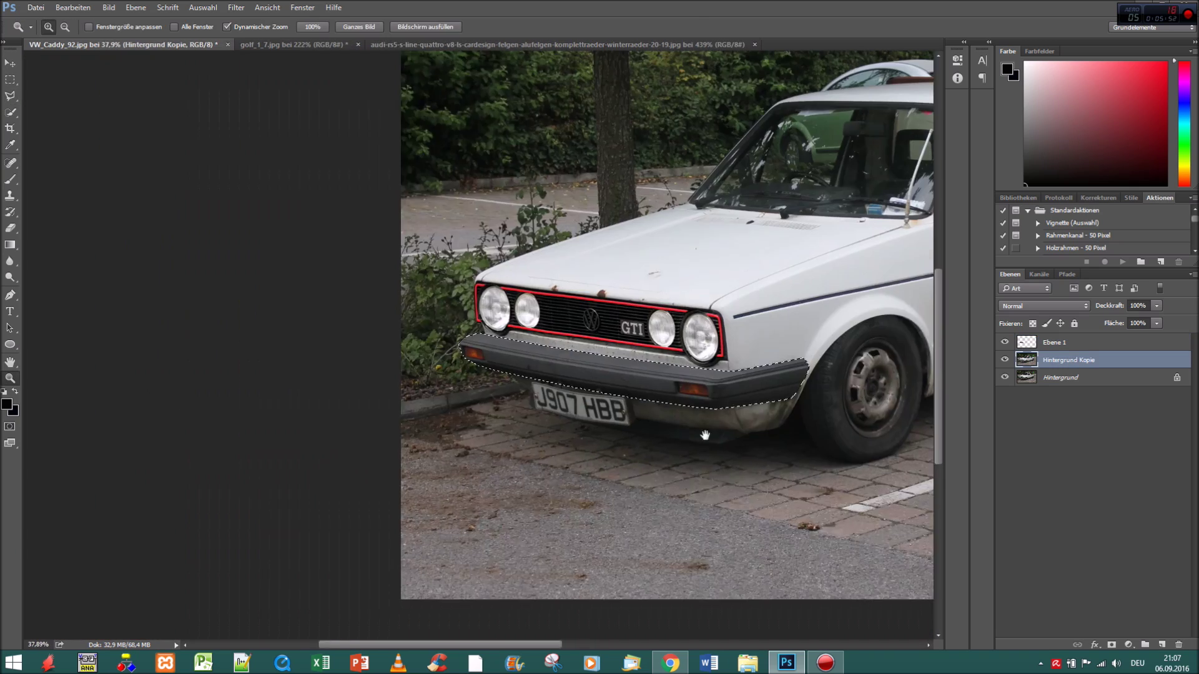
Darken the bumper by lowering Hue/Saturation lightness, then deselect
click(135, 7)
key(ctrl+u)
drag(651, 154, 1044, 240)
drag(956, 383, 920, 385)
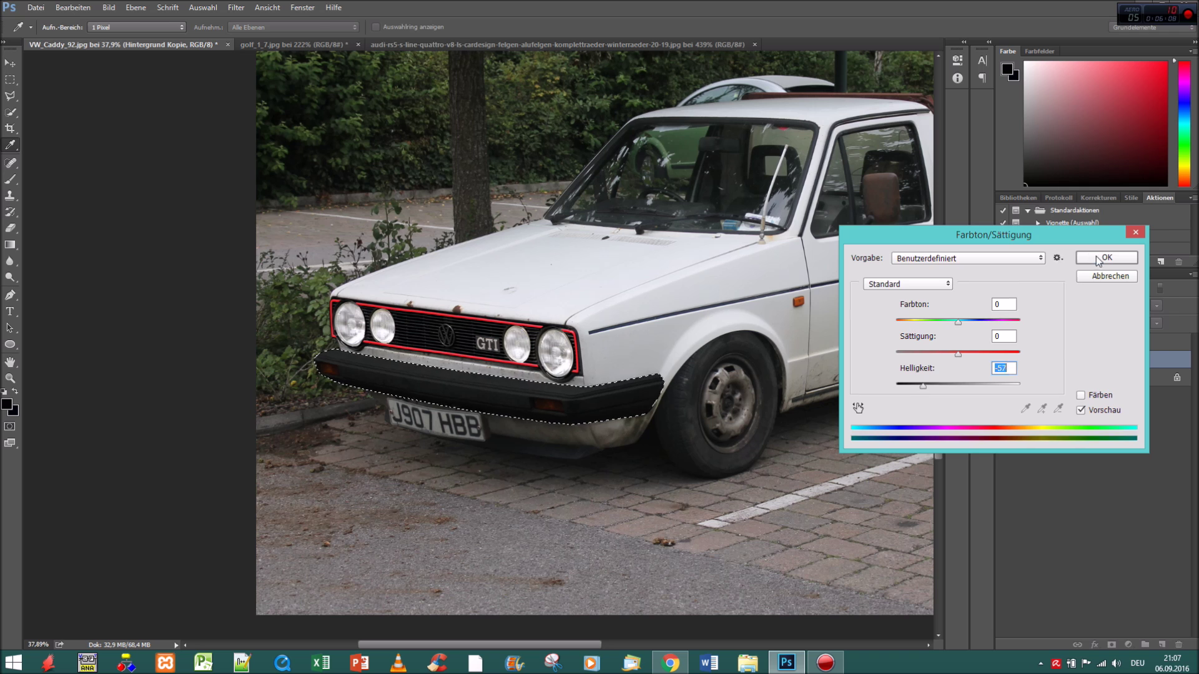
click(1105, 255)
key(ctrl+d)
Zoom to the area below the bumper and outline the lower bumper with the Polygonal Lasso
key(z)
drag(433, 431, 525, 438)
key(b)
right_click(455, 349)
double_click(474, 493)
drag(159, 409, 218, 294)
key(l)
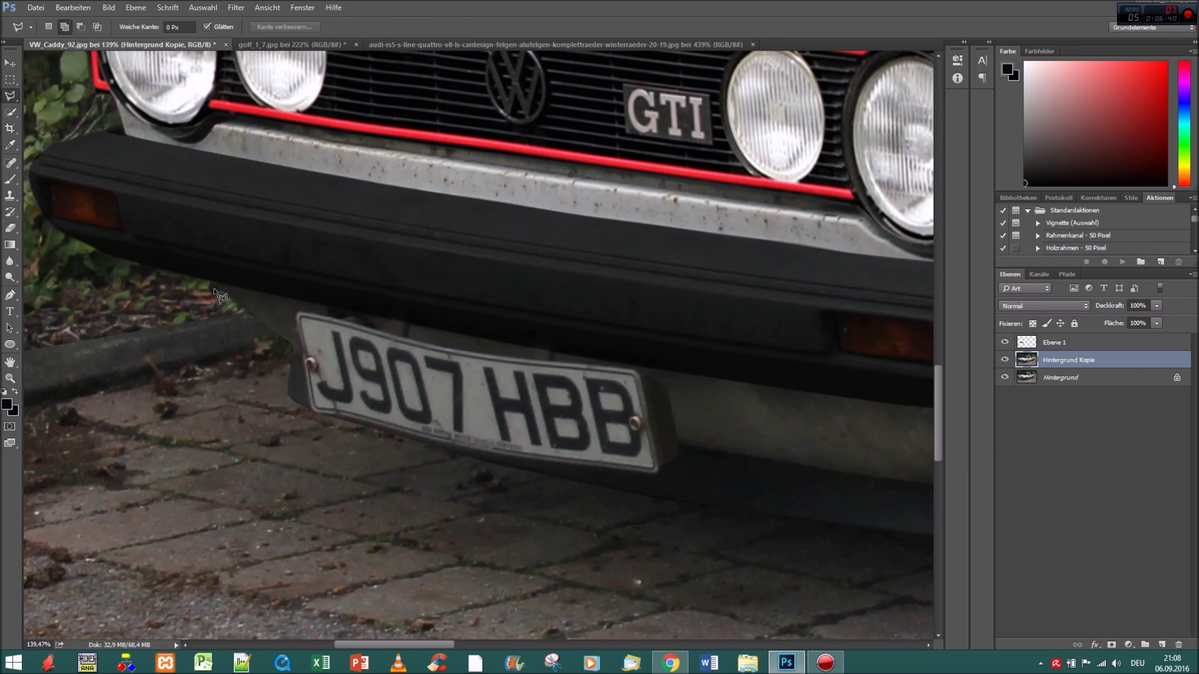
drag(907, 405, 596, 335)
drag(899, 325, 740, 315)
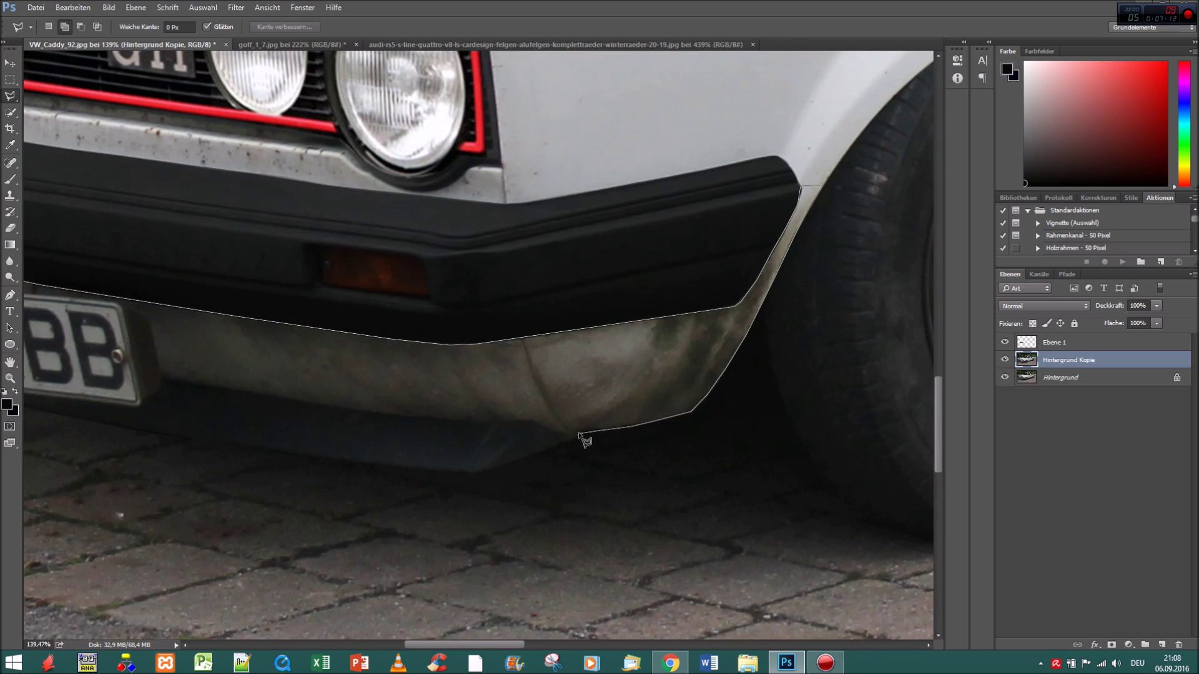
drag(176, 398, 576, 413)
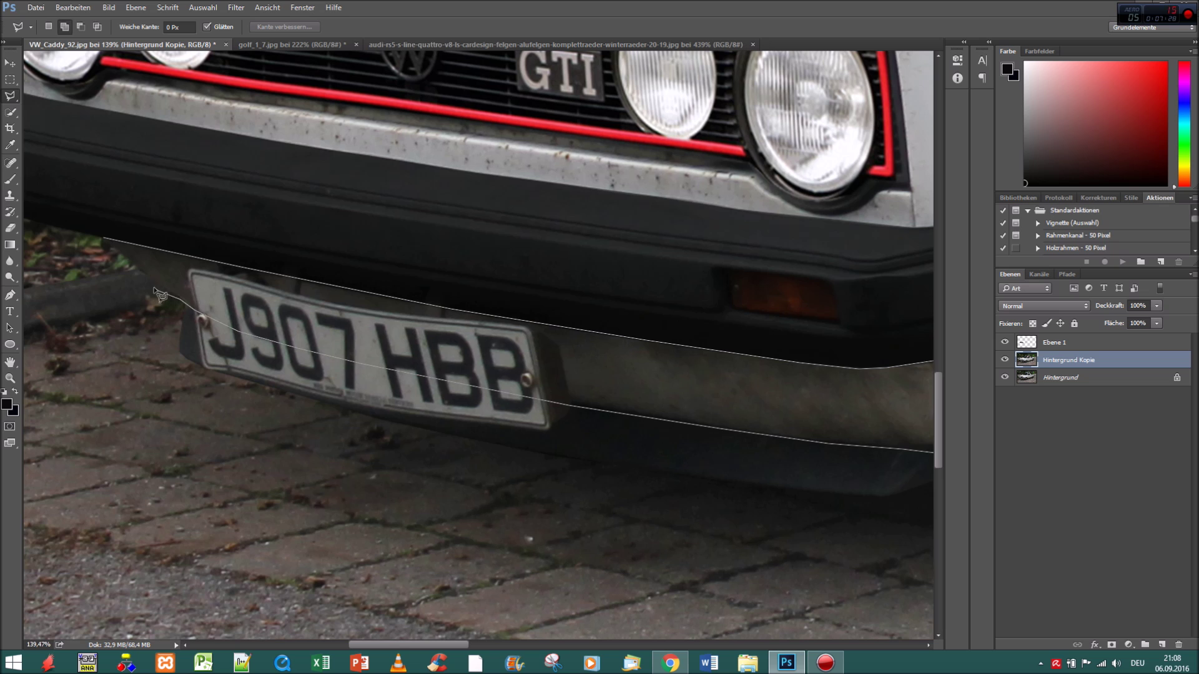
click(10, 378)
scroll(168, 558, down, 5)
Heal the license plate away with an enlarged Spot Healing Brush
key(j)
right_click(388, 436)
drag(442, 463, 450, 462)
drag(381, 453, 144, 378)
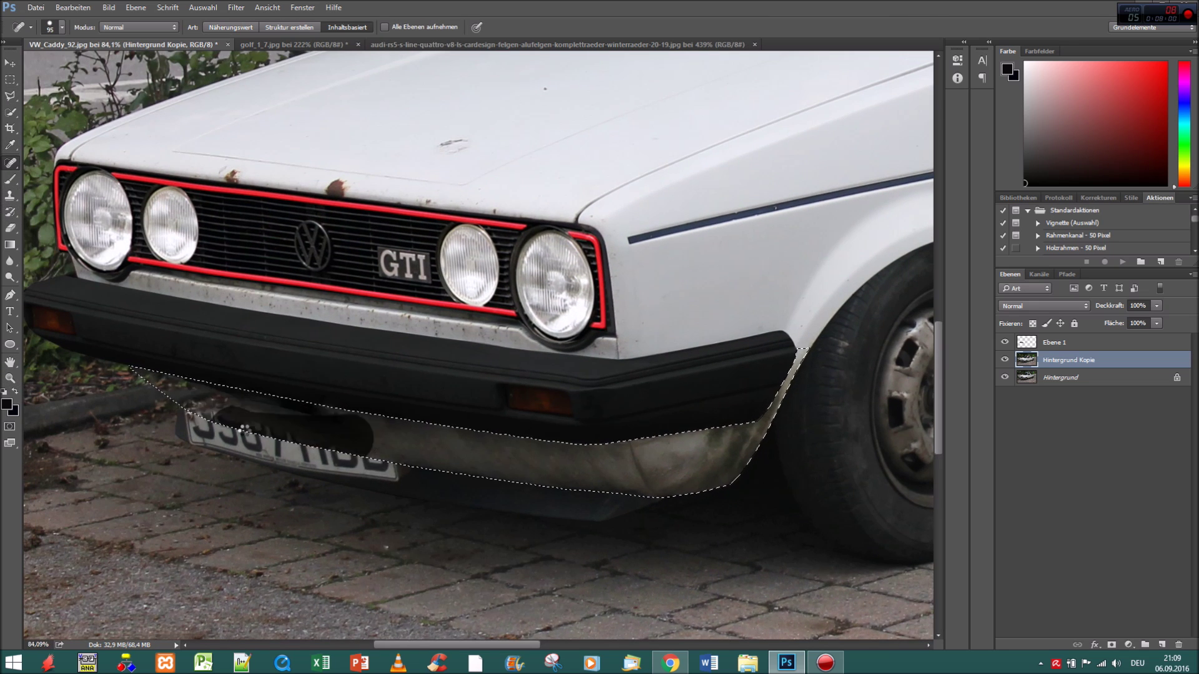
Paint over the lower bumper area with a larger brush and new colour, then deselect
key(b)
alt+click(406, 524)
right_click(366, 431)
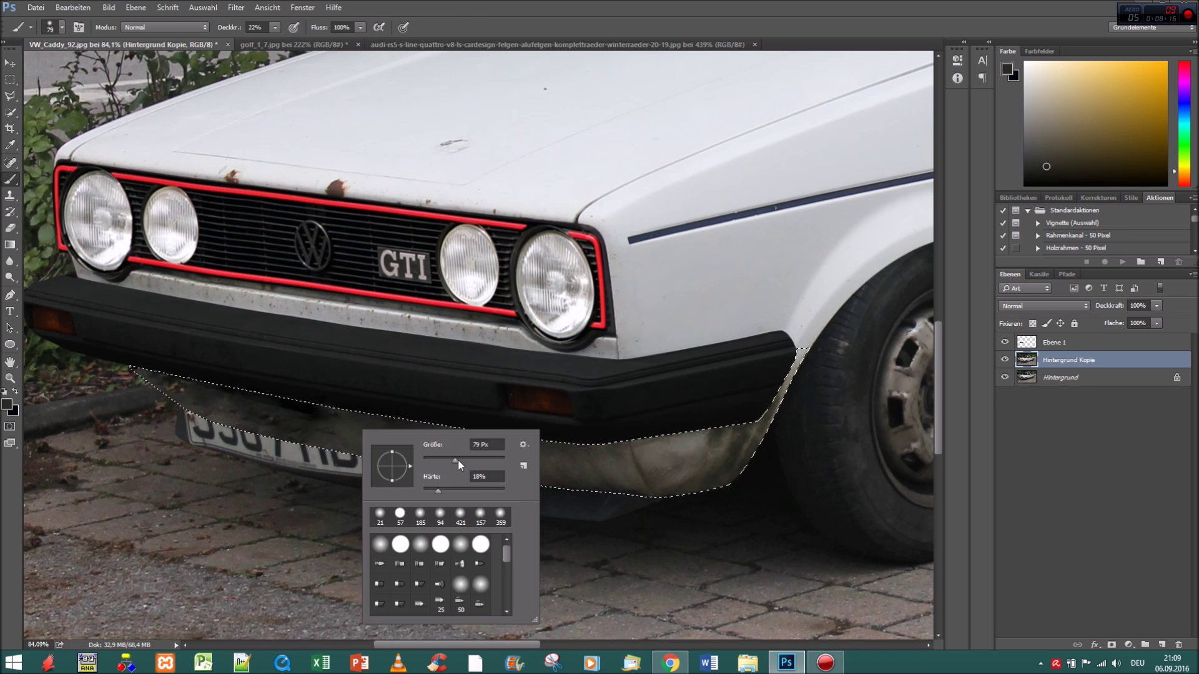
key(Return)
key(bracketright)
key(bracketright)
key(bracketright)
alt+click(776, 348)
mouse_move(776, 375)
mouse_down()
mouse_move(281, 402)
mouse_move(621, 473)
mouse_up()
key(ctrl+d)
key(j)
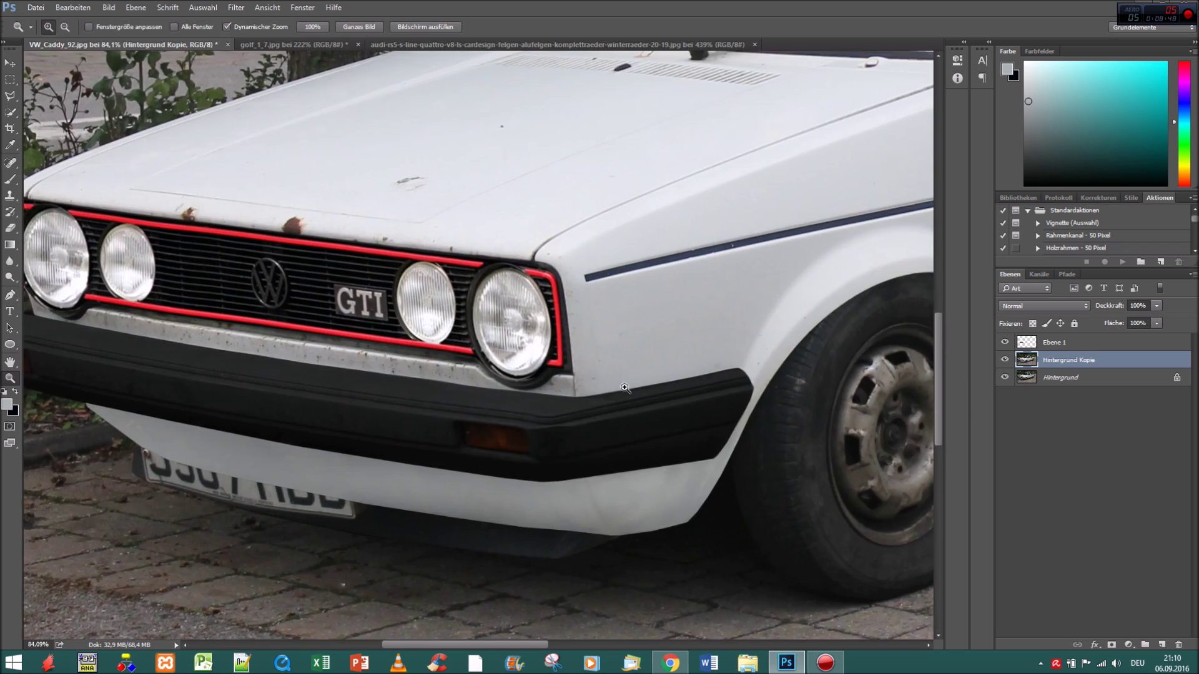
key(ctrl+plus)
key(ctrl+plus)
Select and copy the spoiler lip from golf_1_7.jpg with the Polygonal Lasso
key(v)
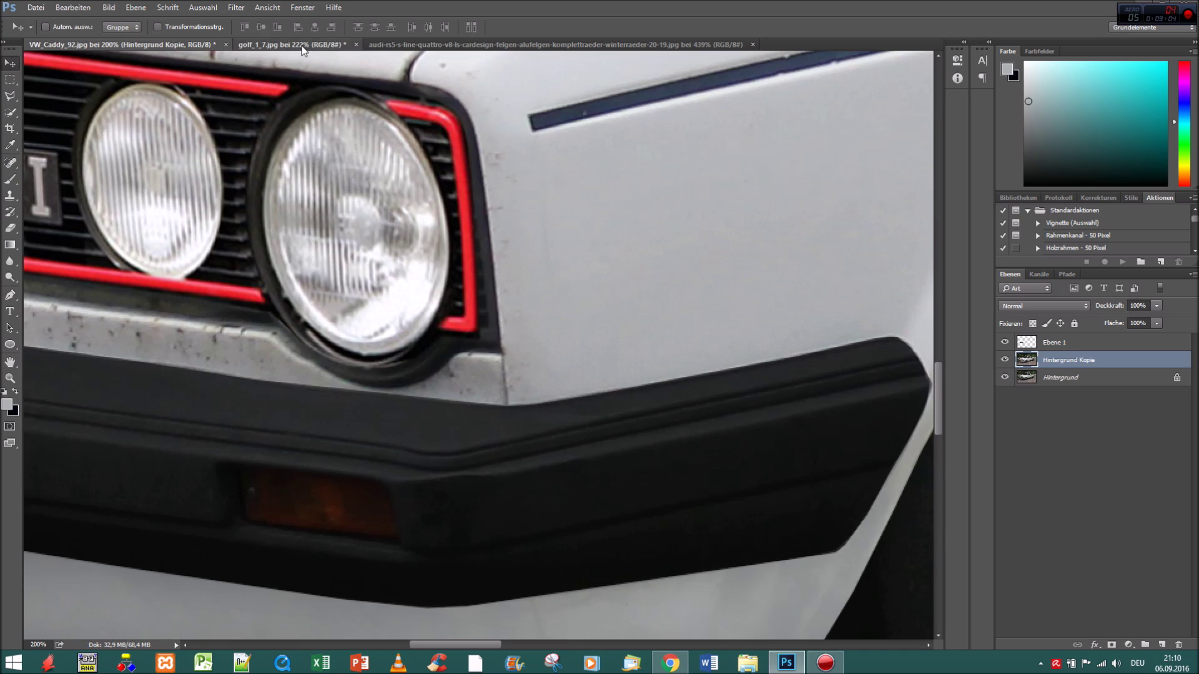
click(303, 46)
key(l)
click(736, 342)
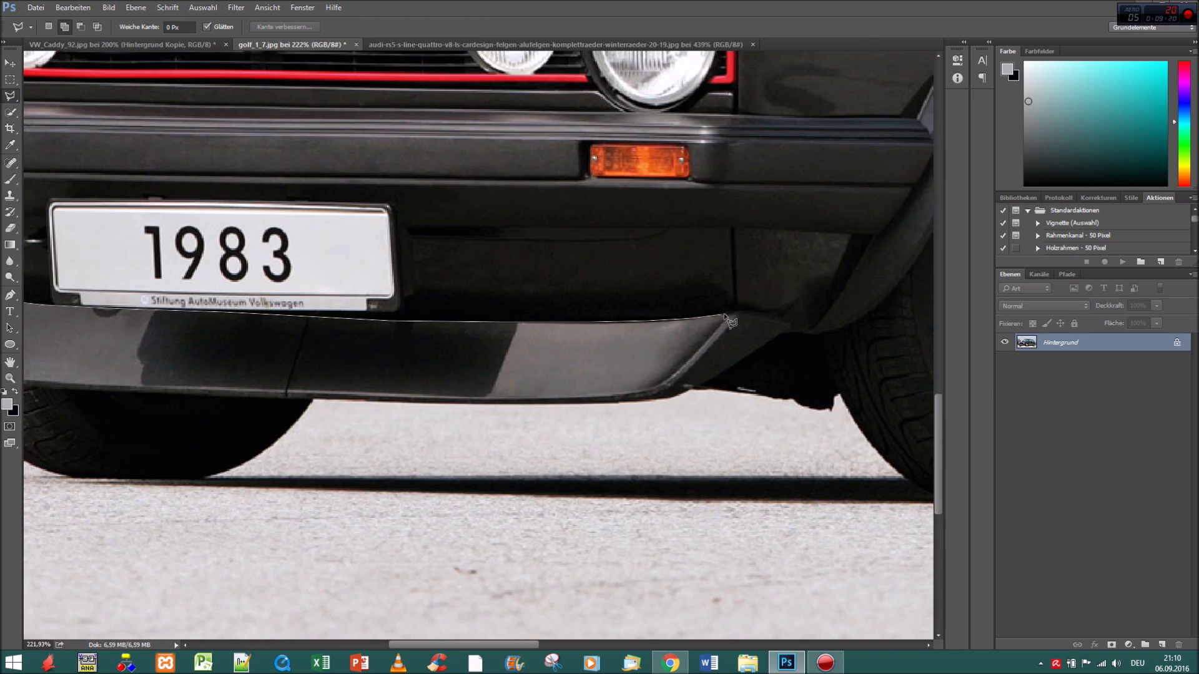
click(88, 397)
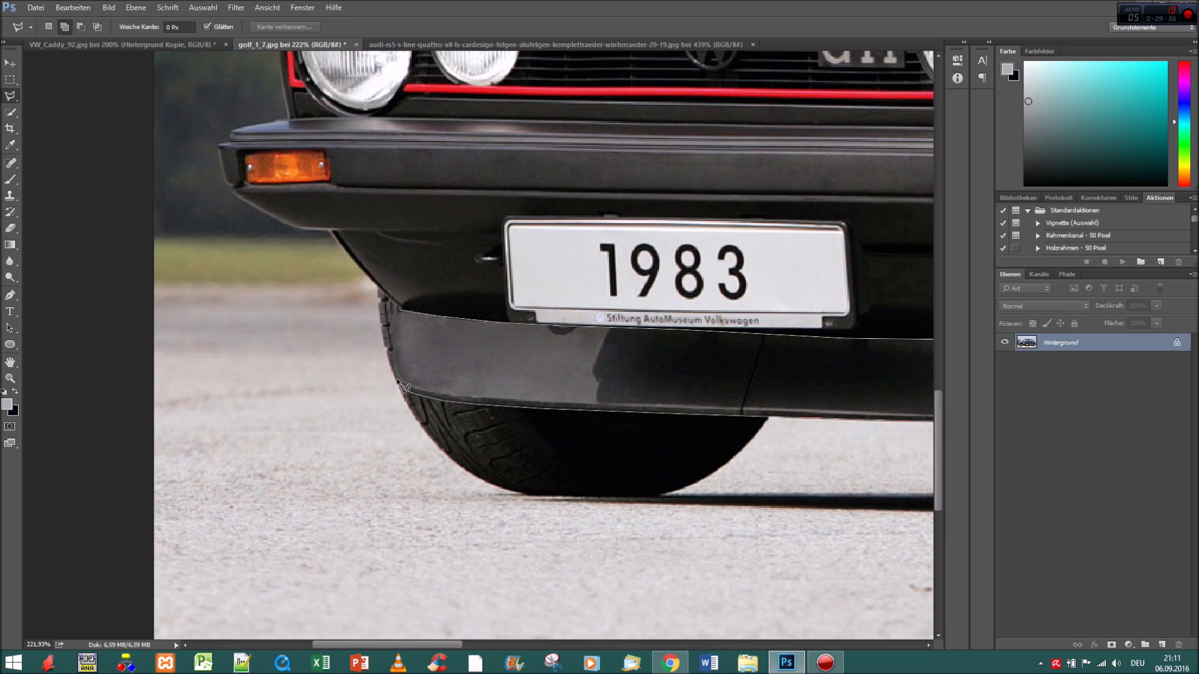
click(399, 309)
key(ctrl+c)
Paste the spoiler into VW_Caddy, move it under the bumper and rotate it about 7 degrees
key(ctrl+shift+Tab)
key(z)
key(ctrl+minus)
key(ctrl+v)
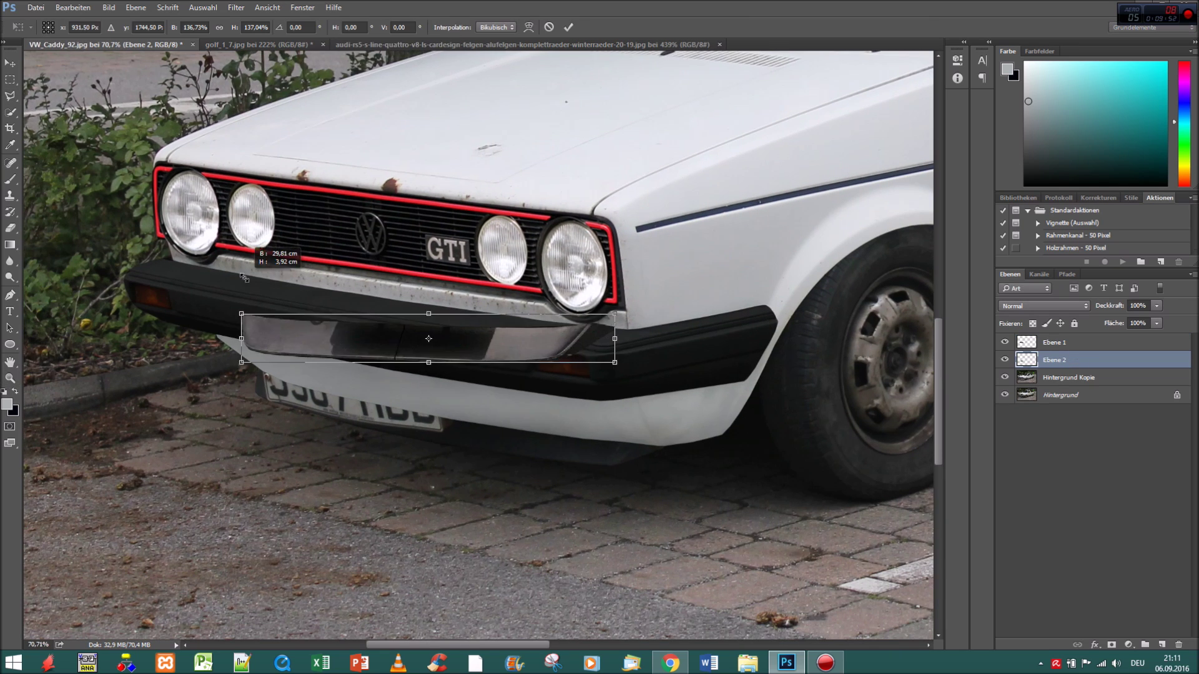
drag(516, 377, 531, 377)
key(ctrl+t)
drag(412, 344, 453, 444)
drag(721, 378, 728, 413)
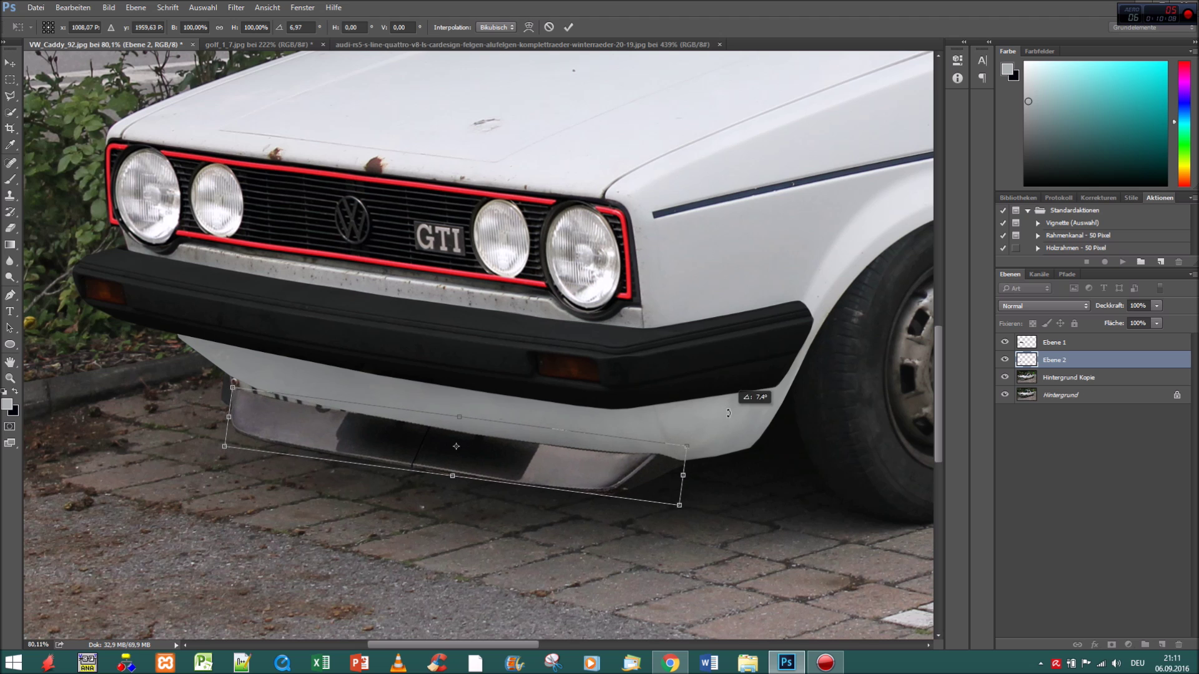
Apply Edit > Transform > Perspective to the spoiler lip
key(Escape)
click(73, 7)
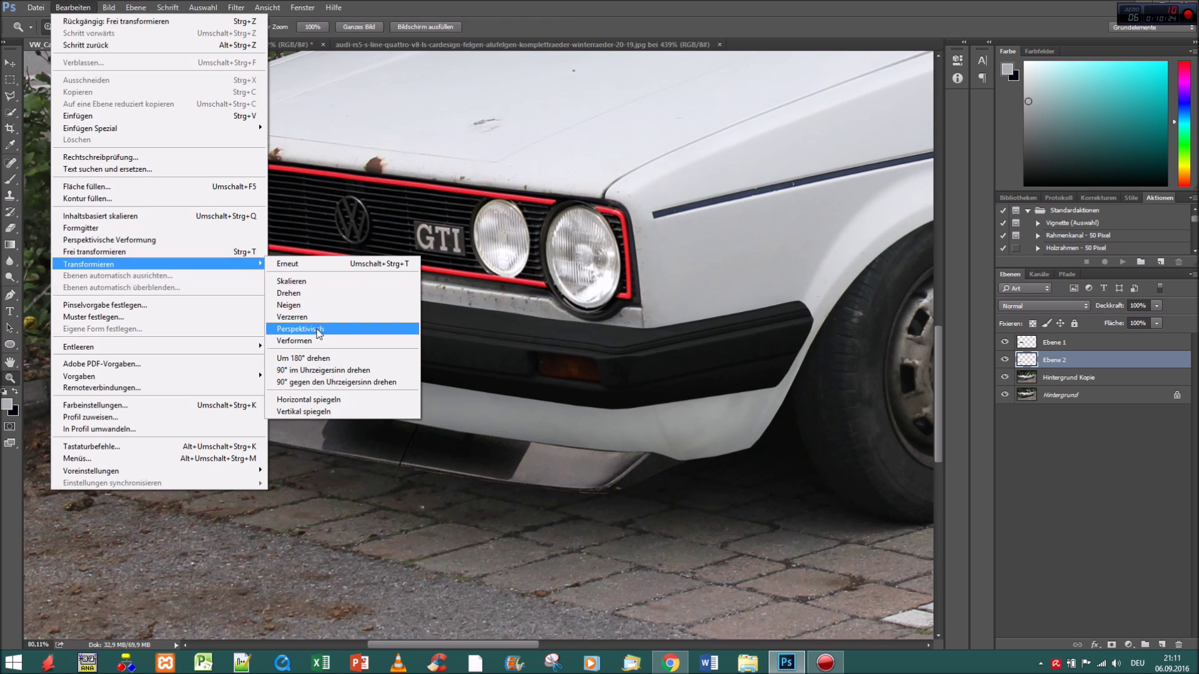
click(337, 318)
Commit the spoiler transform and set the Spot Healing Brush to size 27 on Hintergrund Kopie
key(Return)
key(ctrl+0)
key(j)
scroll(383, 329, up, 5)
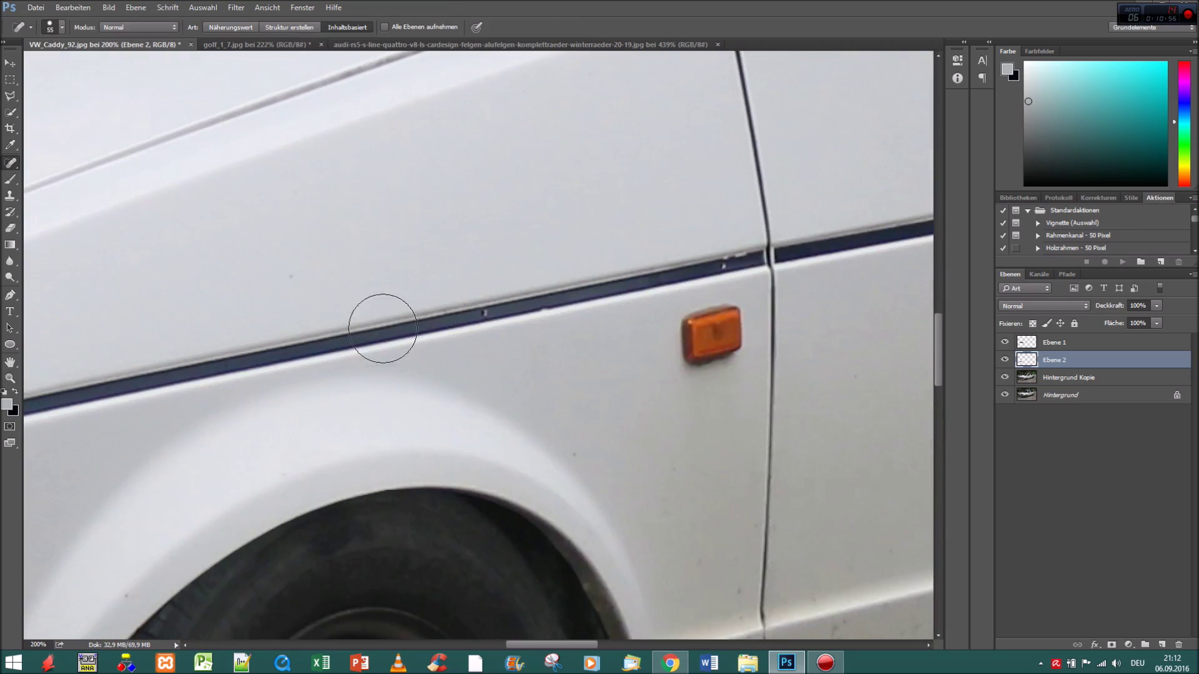
key(alt+bracketleft)
right_click(669, 407)
text(27)
key(Return)
Heal the scratch on the hood
scroll(632, 358, down, 5)
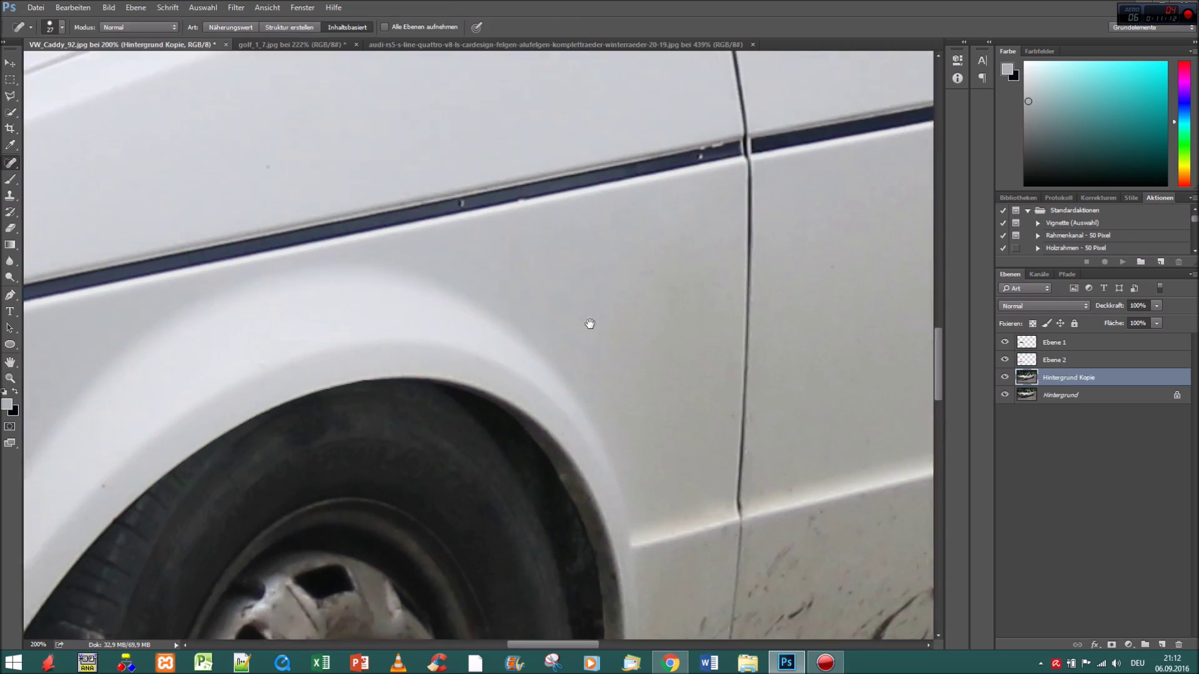
scroll(589, 324, left, 10)
scroll(632, 246, up, 3)
scroll(378, 342, up, 3)
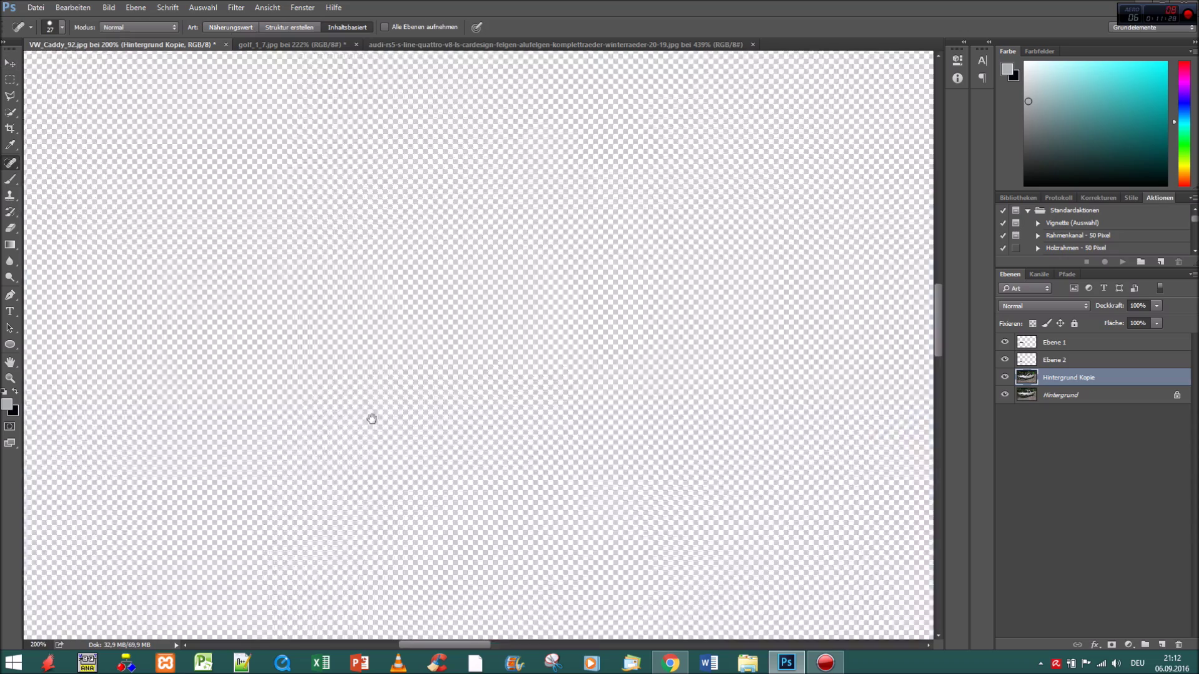
scroll(830, 477, down, 5)
scroll(610, 393, right, 5)
scroll(610, 393, left, 5)
drag(471, 272, 494, 284)
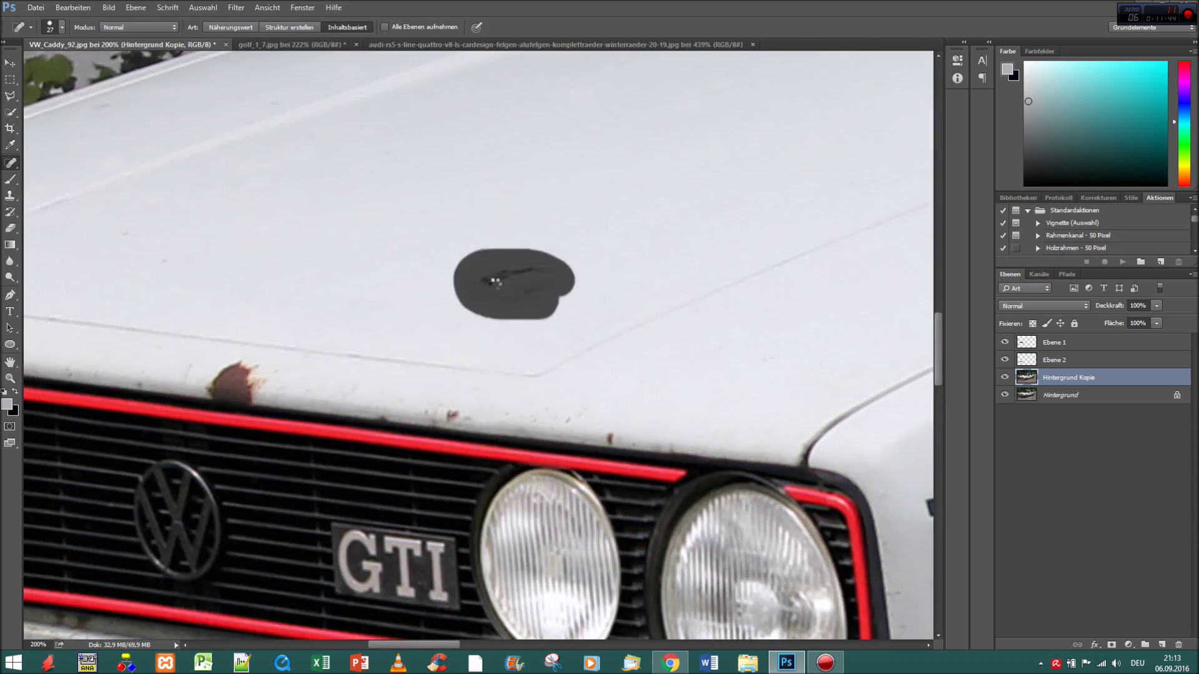
Heal the mark on the hood near the wiper base
scroll(422, 334, left, 5)
scroll(415, 421, up, 5)
scroll(423, 284, down, 5)
scroll(422, 284, left, 5)
scroll(454, 341, down, 5)
scroll(454, 341, up, 5)
scroll(496, 351, up, 2)
click(508, 402)
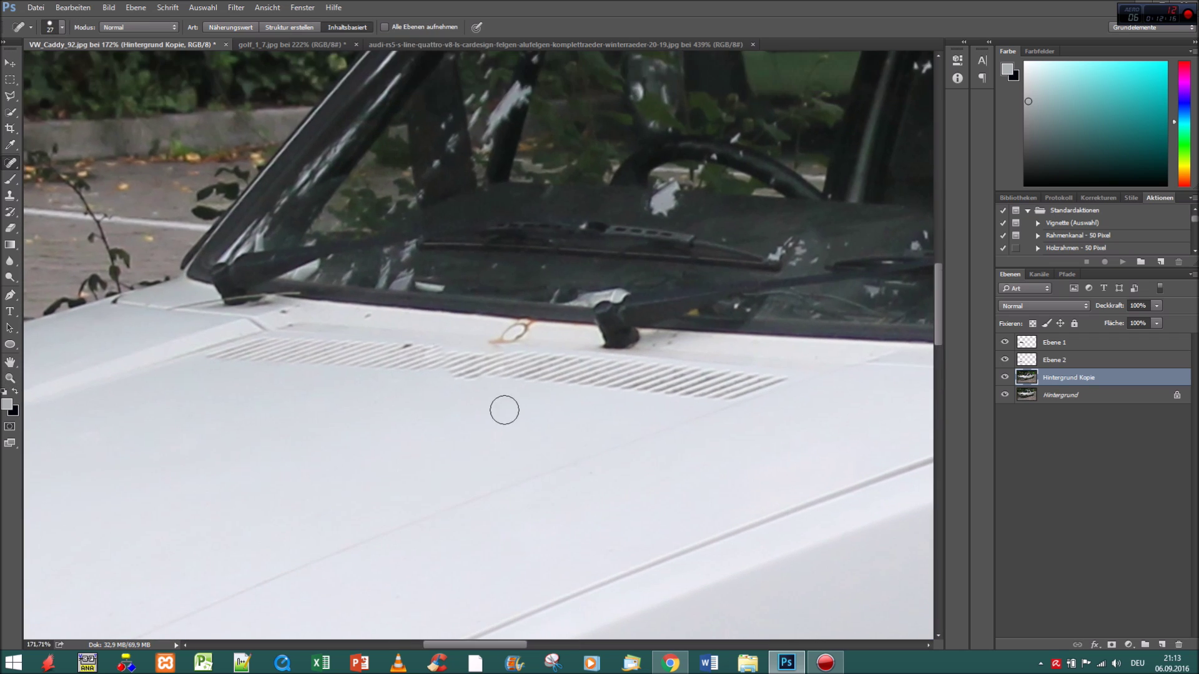
scroll(508, 403, up, 2)
Reduce the healing brush to size 15 and zoom out to view the whole GTI front
right_click(326, 312)
key(Return)
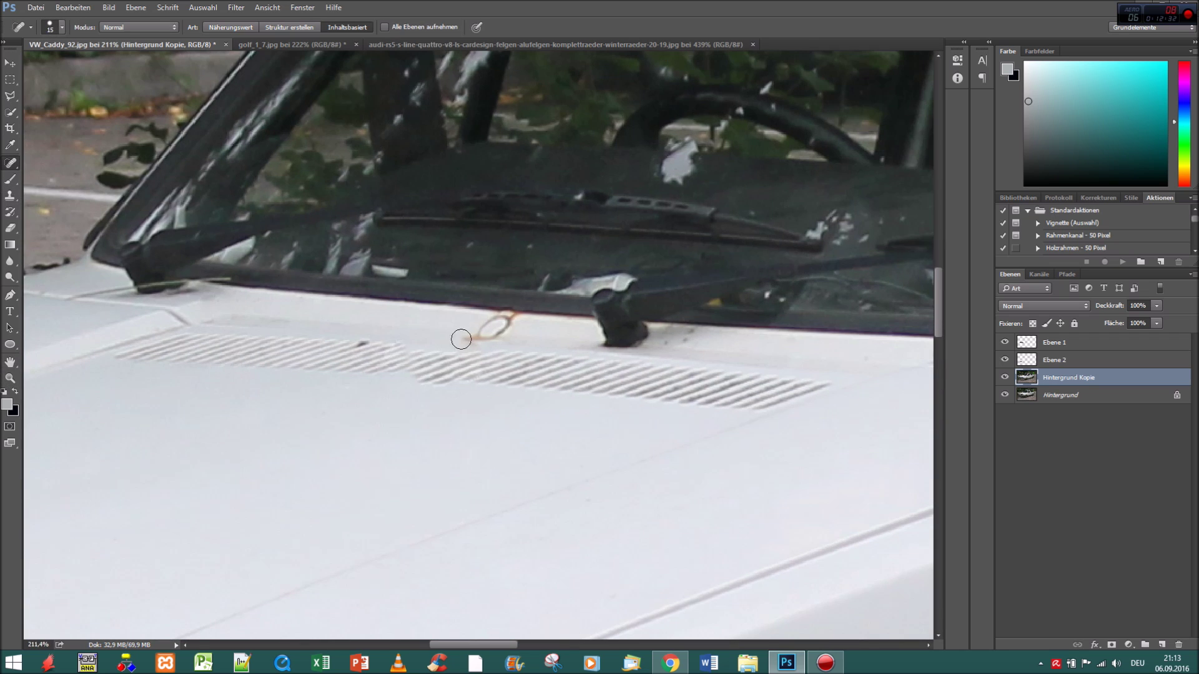
key(z)
scroll(629, 332, down, 4)
scroll(629, 332, down, 5)
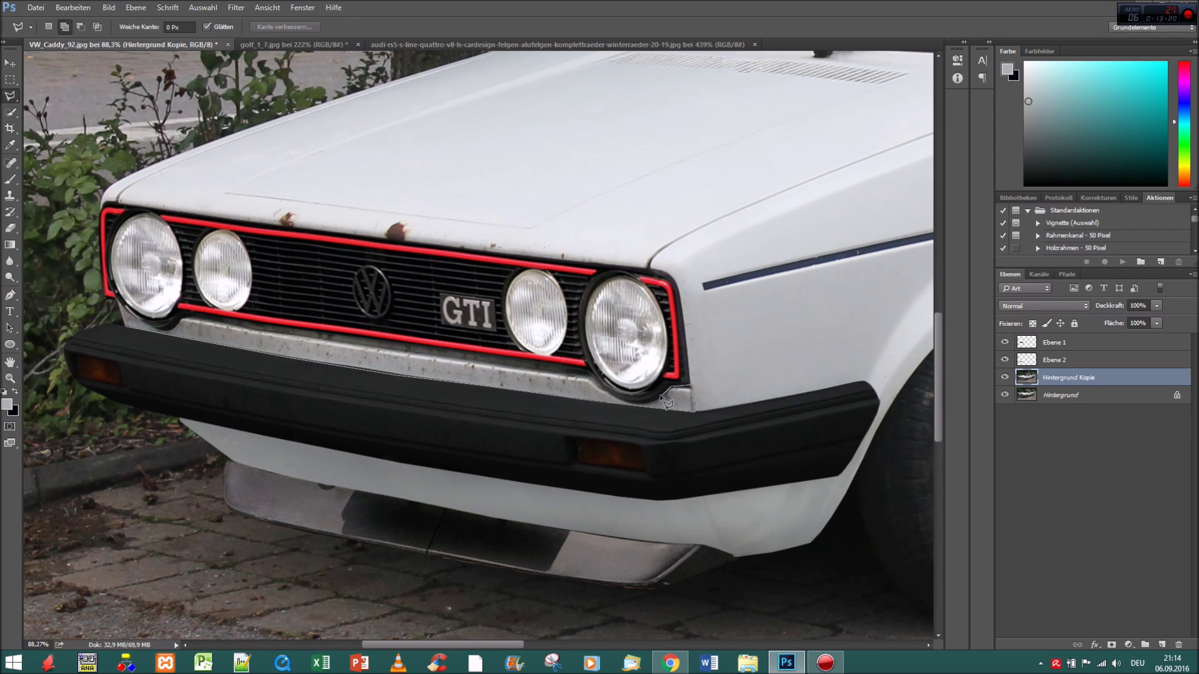
Close the lasso around the rusty strip under the grille and paint over it
click(123, 309)
key(b)
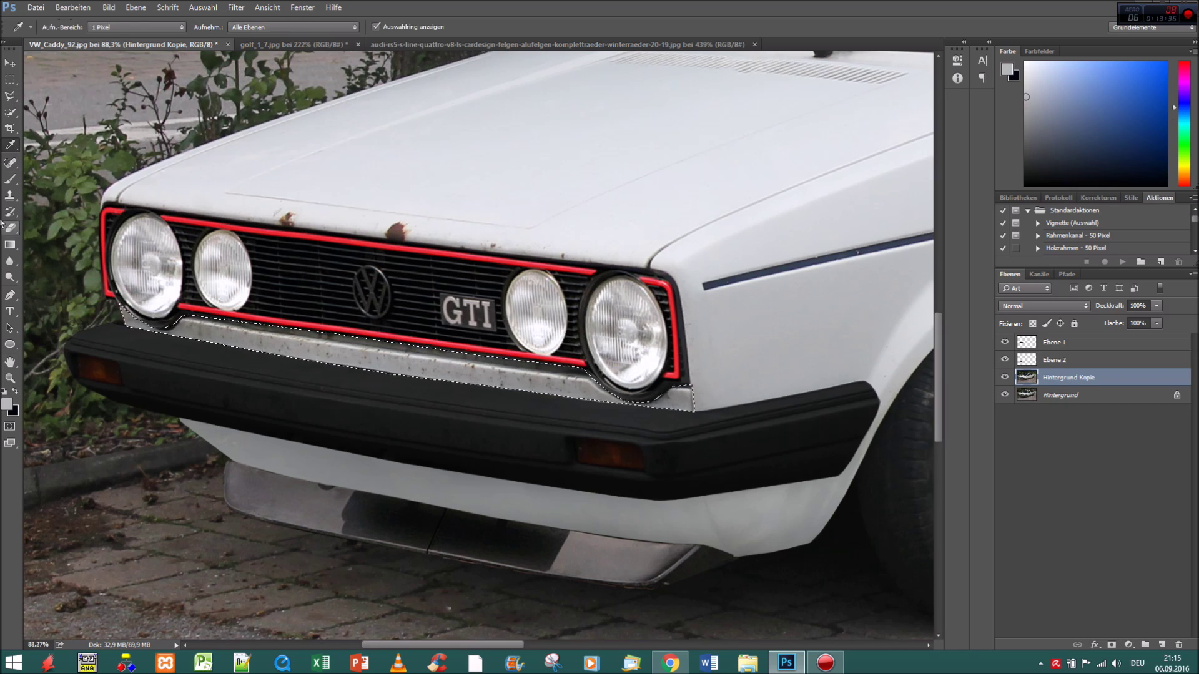
drag(766, 347, 457, 462)
key(z)
scroll(843, 407, down, 5)
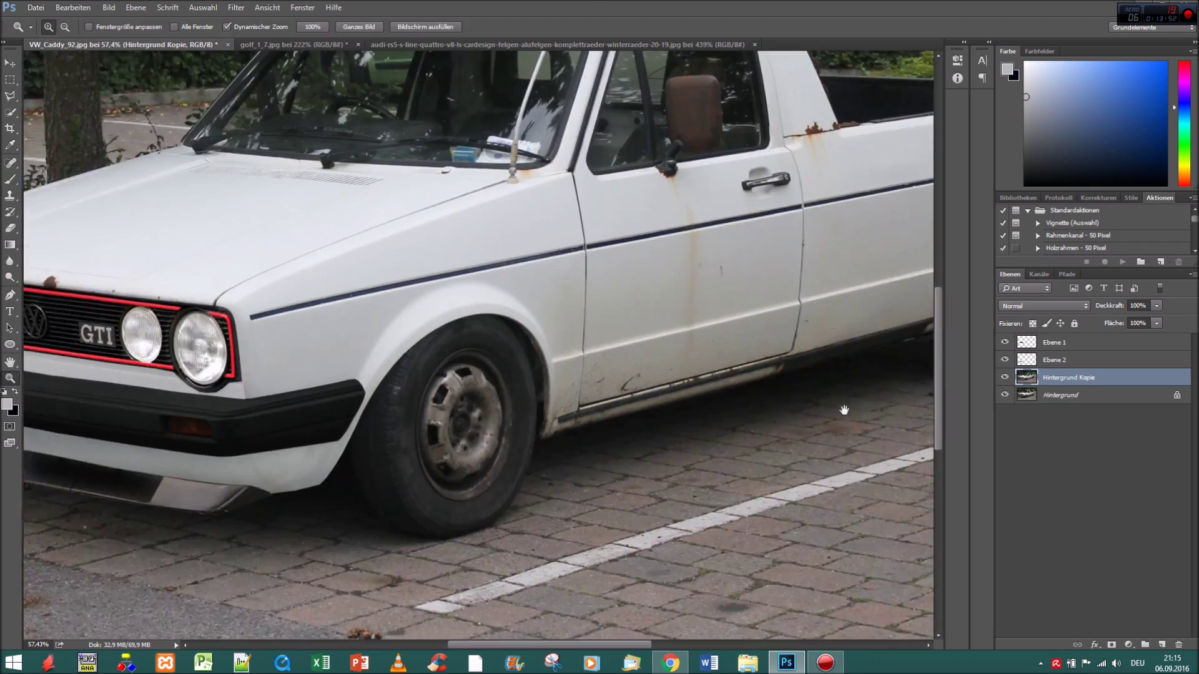
scroll(650, 436, up, 3)
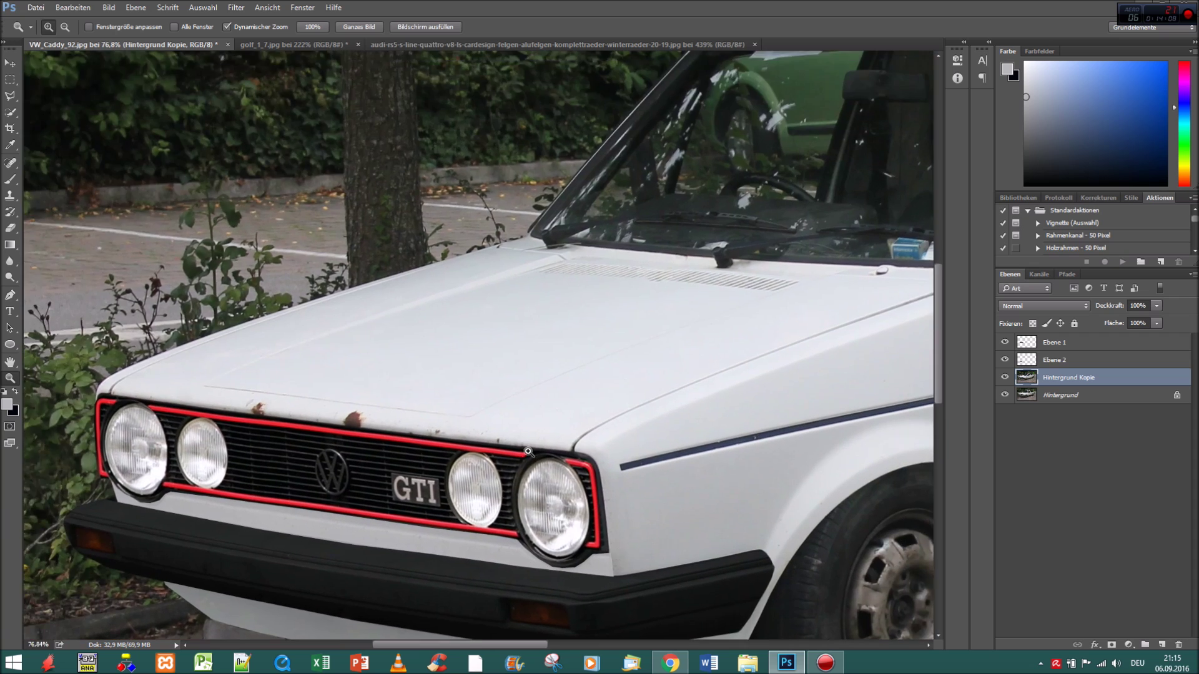
scroll(262, 396, up, 5)
Outline the hood with the Polygonal Lasso, then zoom in on it
key(l)
drag(723, 446, 403, 427)
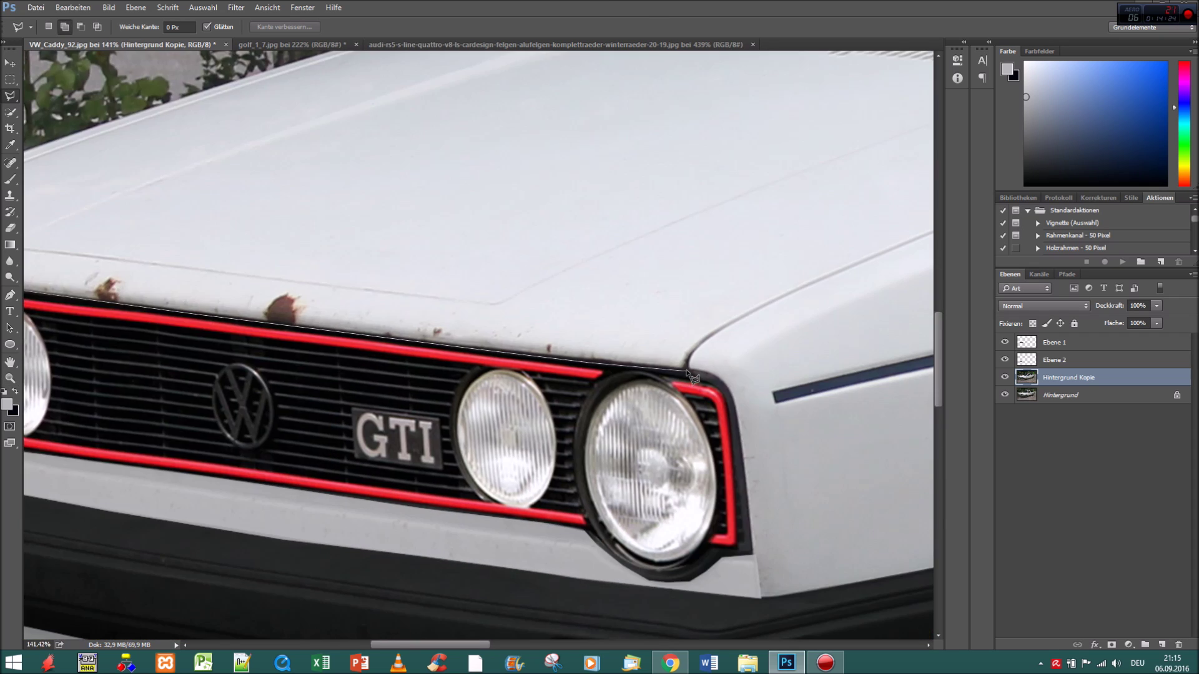
drag(659, 281, 365, 406)
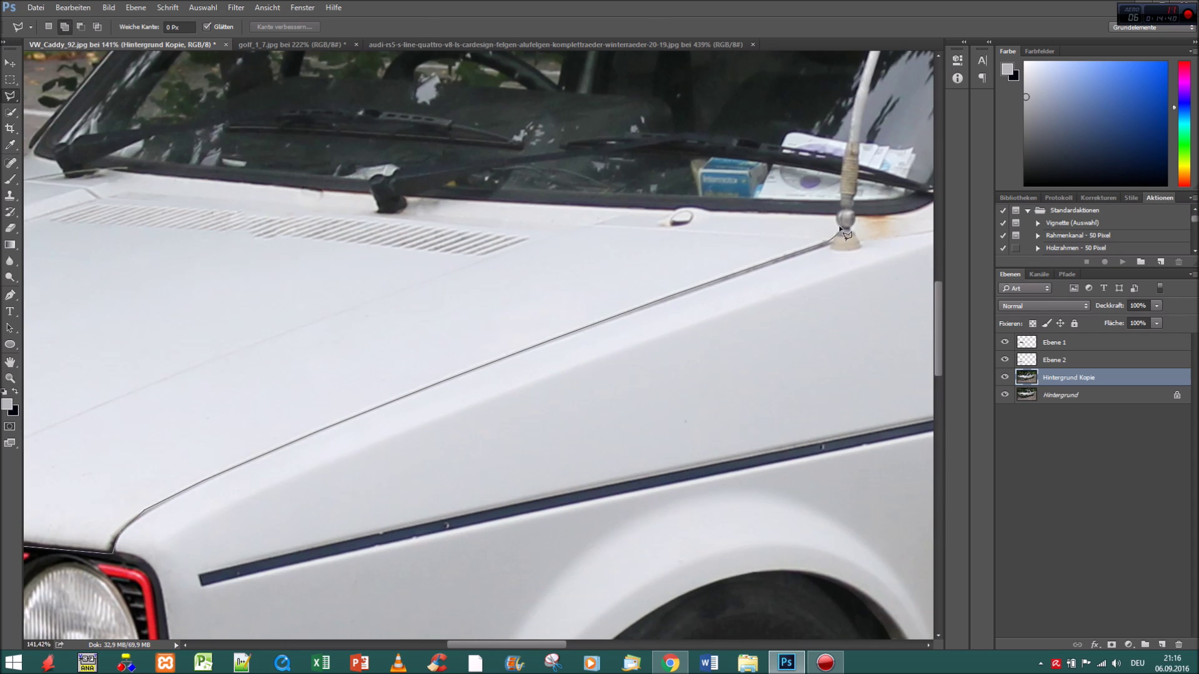
mouse_move(407, 208)
mouse_down()
mouse_move(553, 230)
mouse_move(357, 48)
mouse_up()
click(343, 213)
key(z)
click(359, 26)
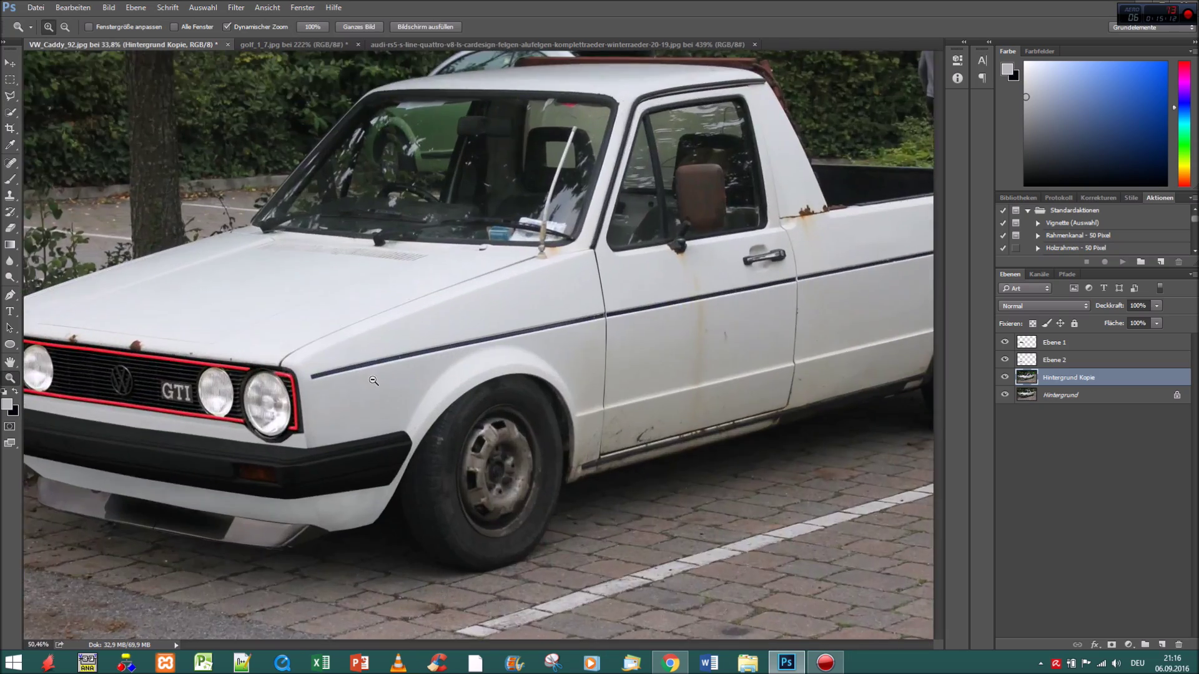
click(312, 250)
Spot-heal the rust spots along the hood's front edge with brush size 53
key(j)
right_click(486, 455)
drag(486, 454, 587, 326)
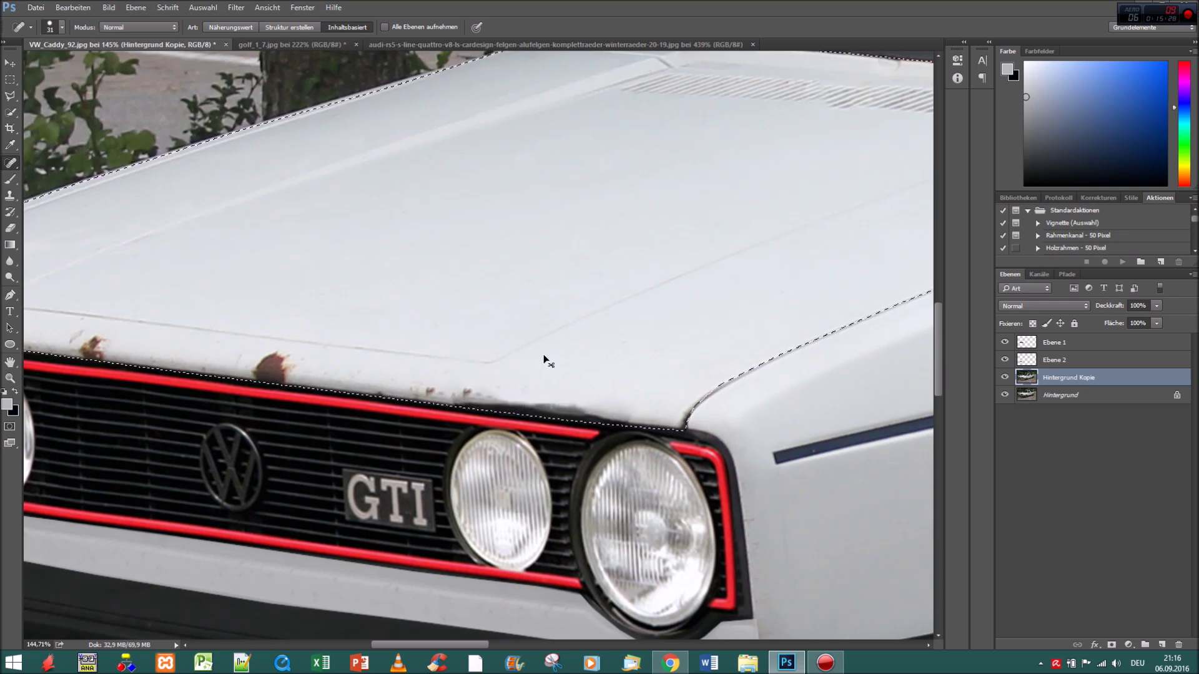
right_click(494, 394)
text(53)
key(Return)
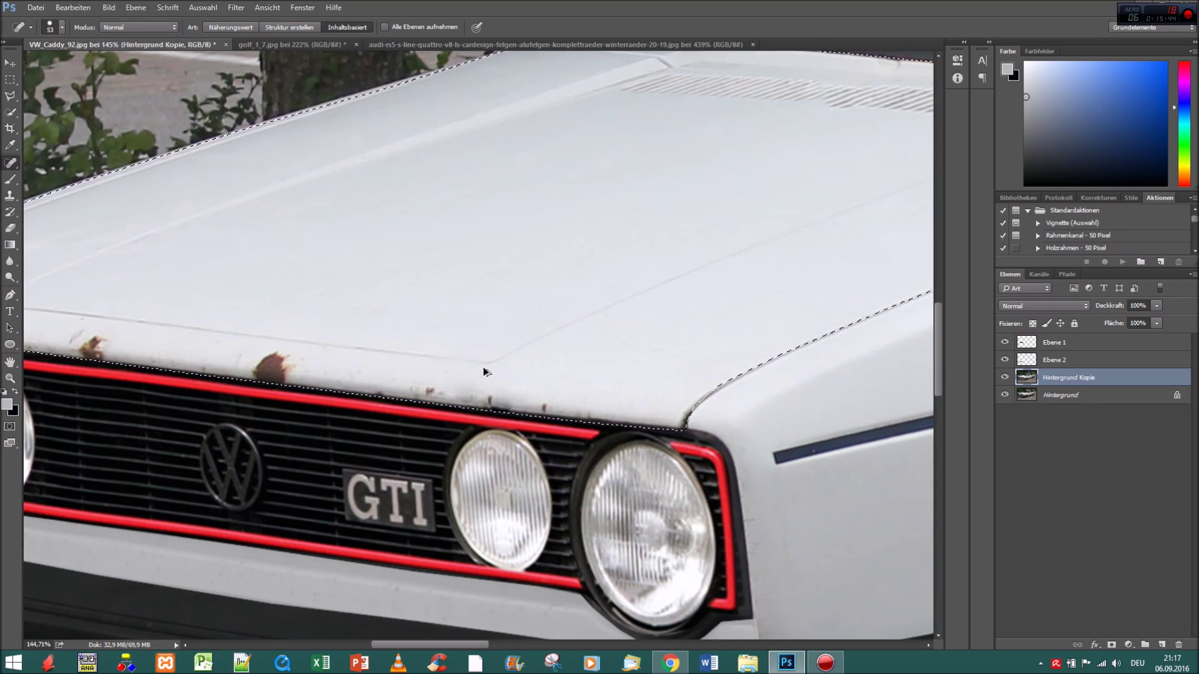
click(268, 368)
Set up a soft white Brush at 22% opacity for the bonnet
key(z)
drag(687, 294, 612, 295)
key(b)
right_click(437, 322)
key(Return)
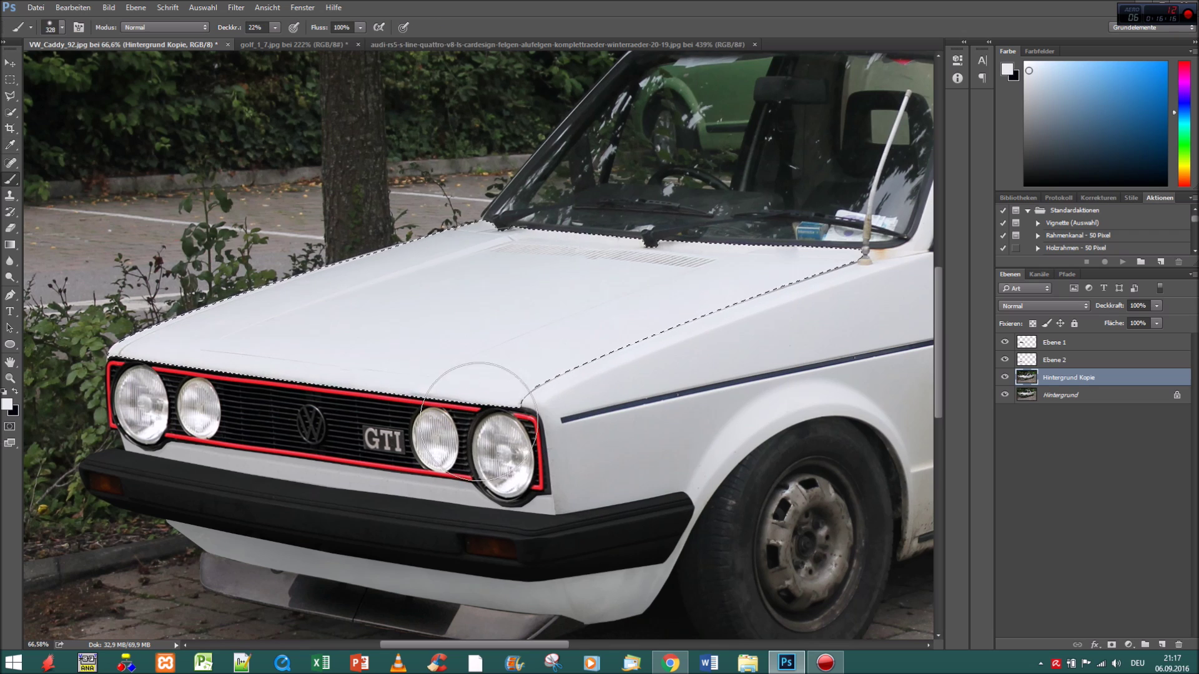
drag(372, 417, 313, 335)
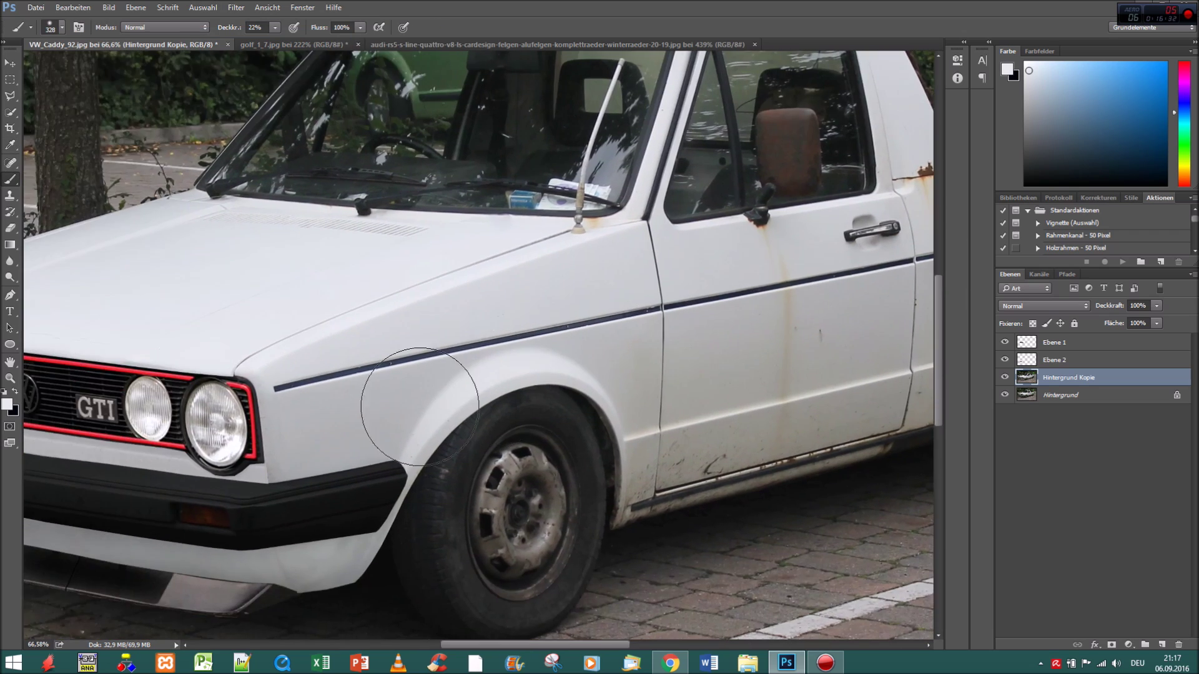
Outline the front wing from the door seam to the headlight with the Polygonal Lasso
key(l)
scroll(468, 395, up, 3)
scroll(469, 468, up, 3)
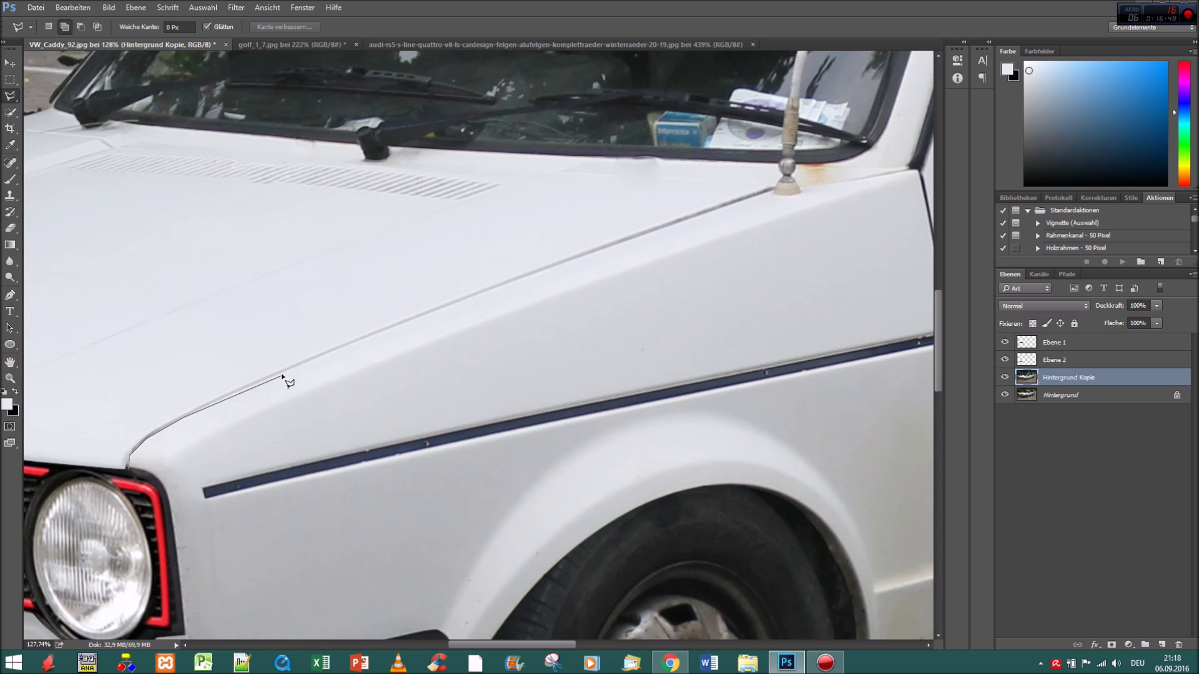
click(914, 167)
drag(914, 168, 615, 130)
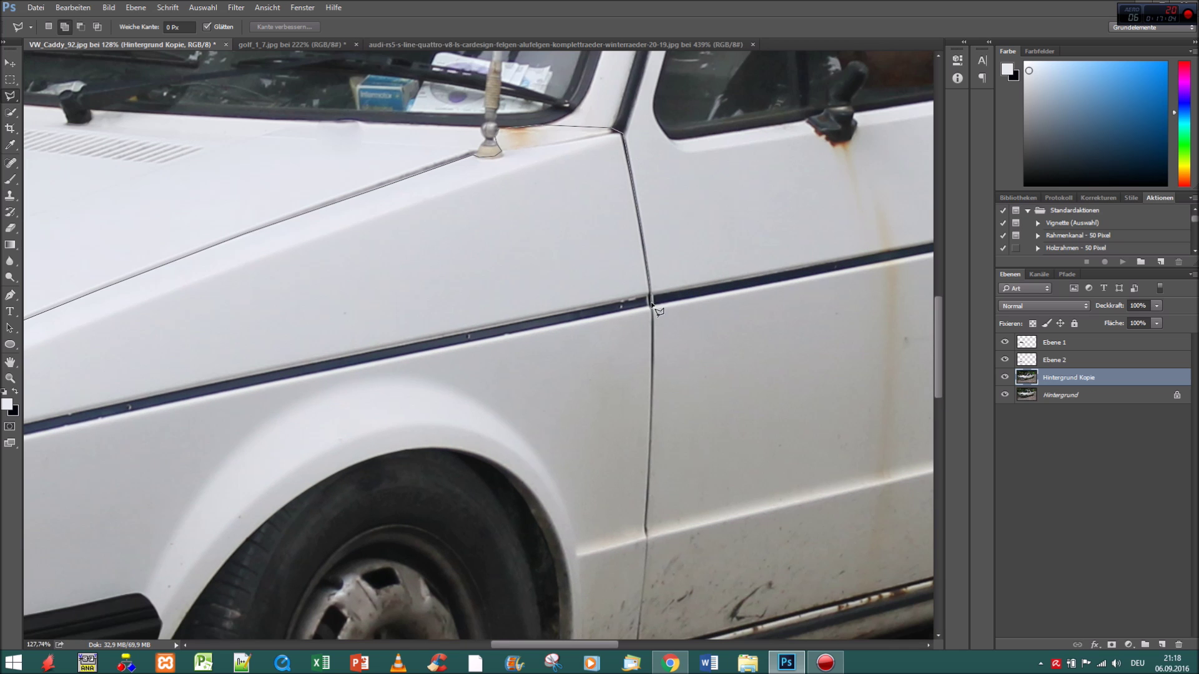
drag(190, 393, 304, 348)
drag(909, 239, 550, 246)
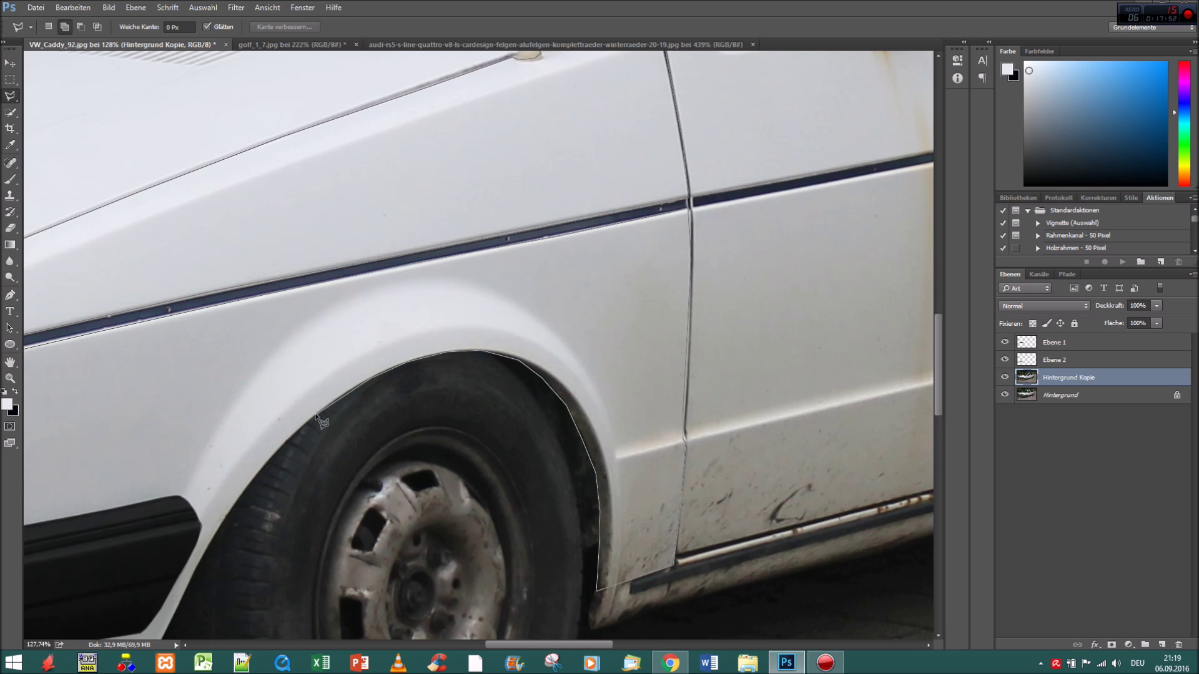
drag(317, 413, 543, 341)
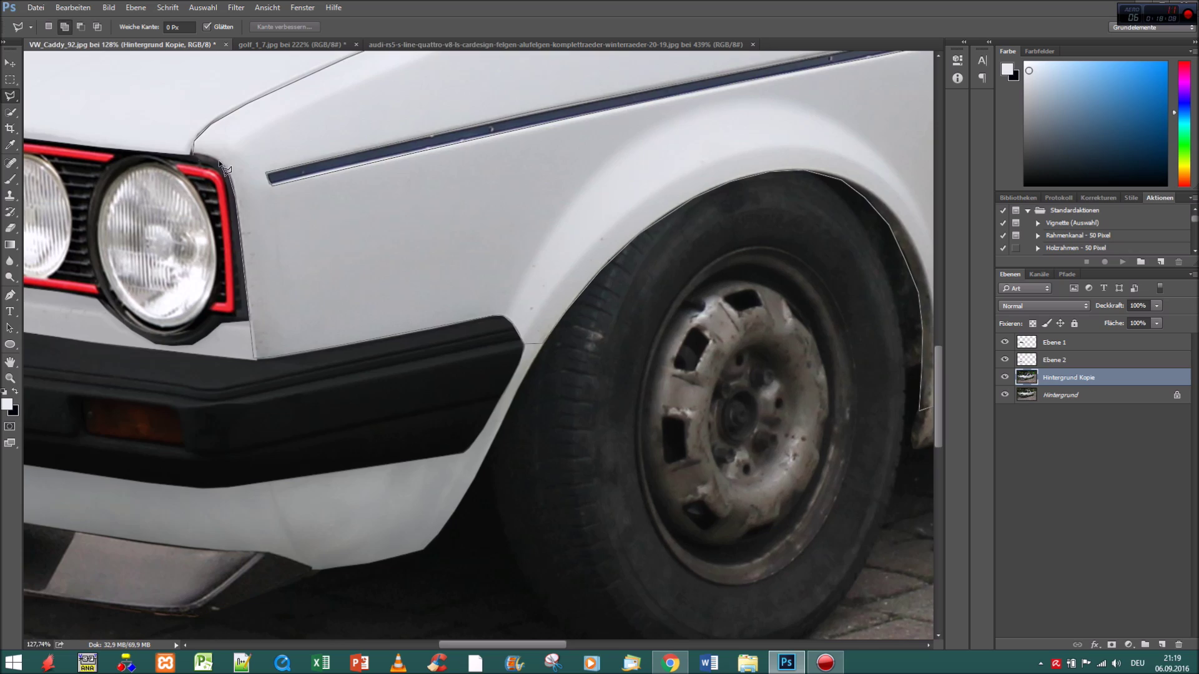
click(221, 166)
Paint the selected wing soft white, then deselect it
scroll(222, 166, down, 3)
key(b)
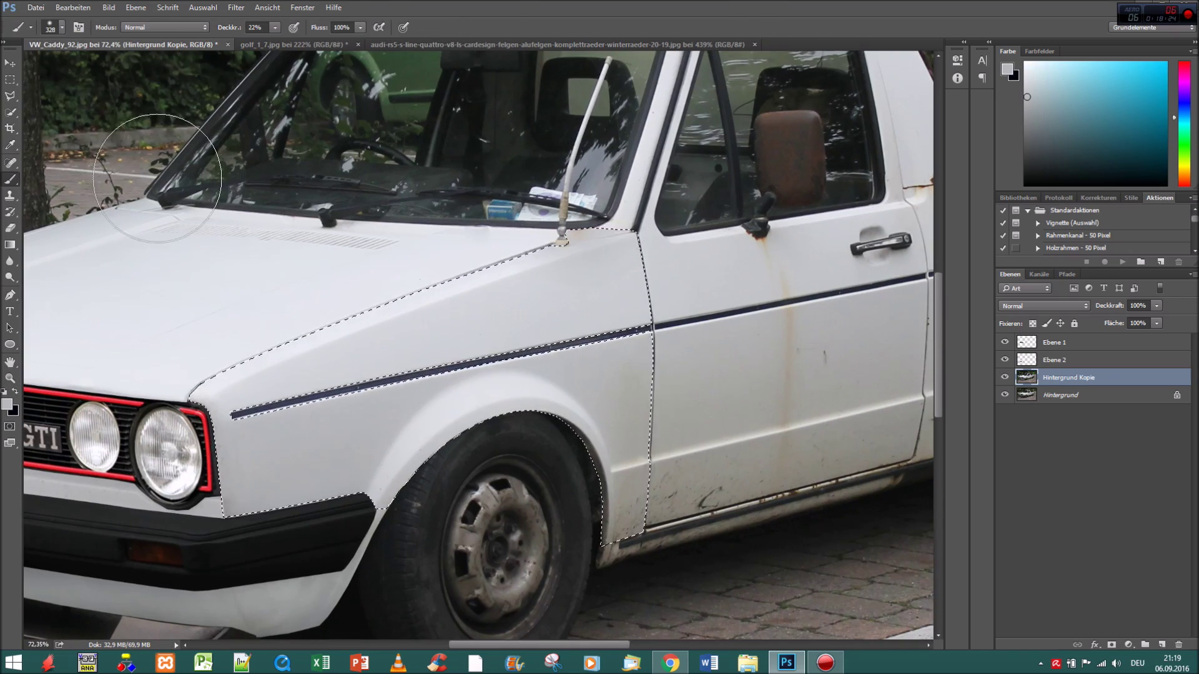
drag(602, 265, 428, 545)
key(ctrl+d)
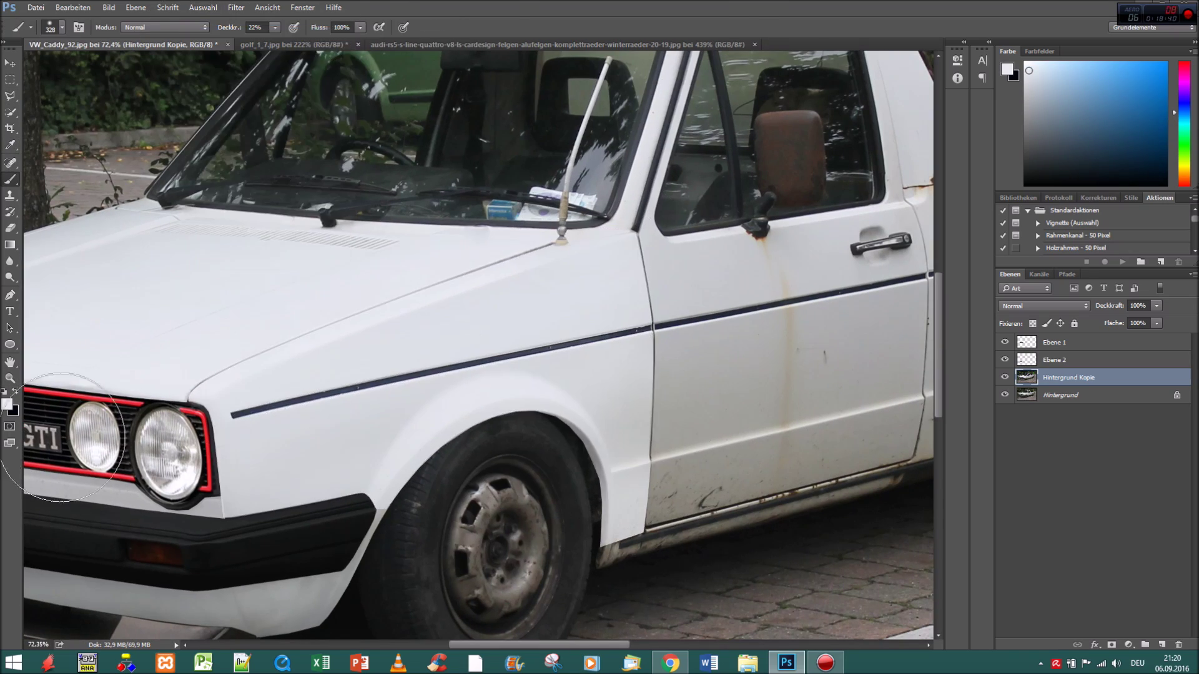
key(z)
scroll(478, 343, up, 3)
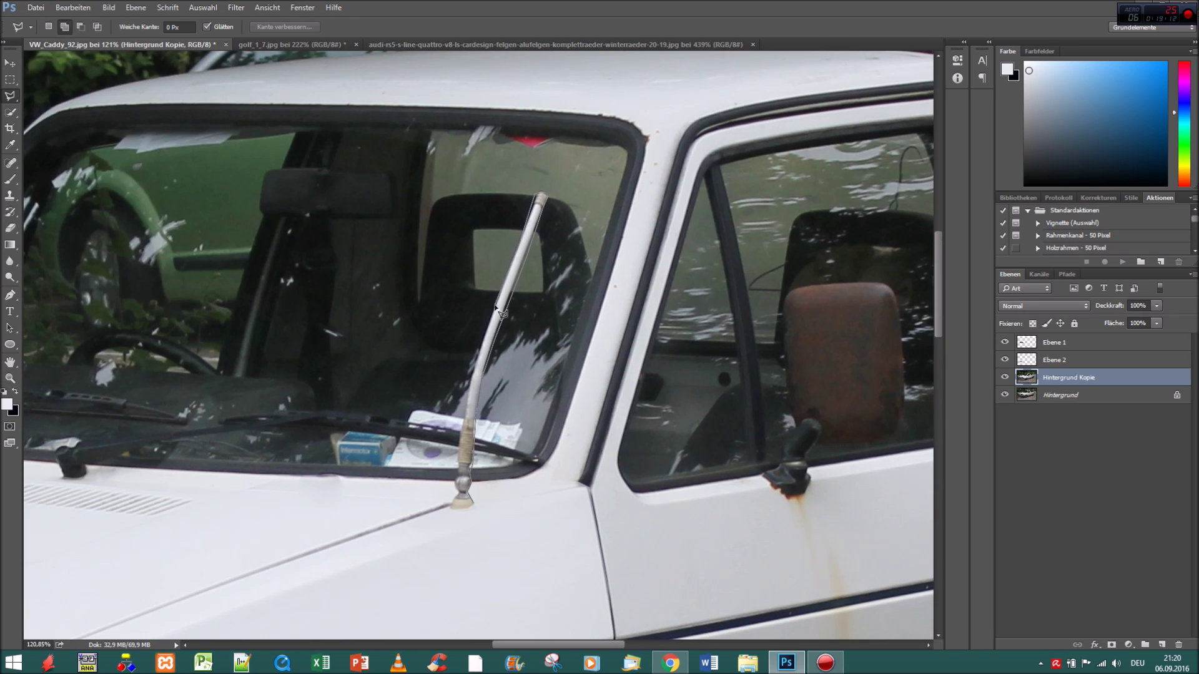
Paint the lassoed antenna black like a wiper arm, then deselect it
click(470, 509)
key(b)
key(x)
drag(442, 495, 537, 206)
mouse_move(283, 270)
mouse_down()
mouse_move(630, 217)
mouse_move(494, 348)
mouse_up()
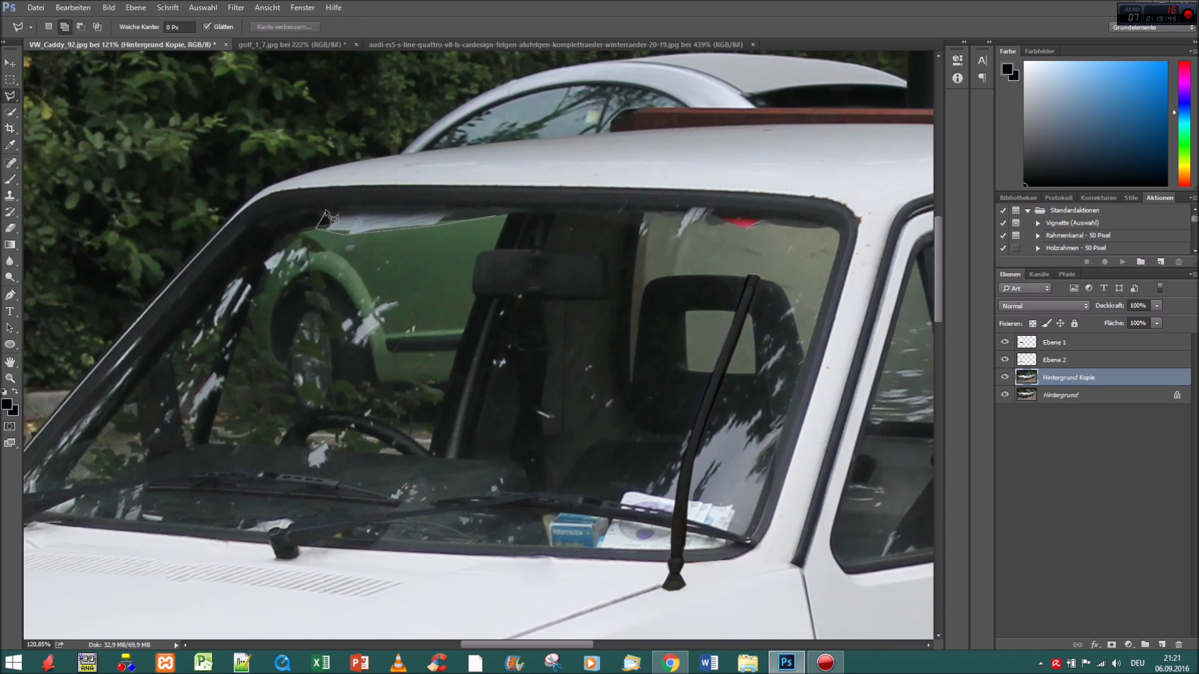
key(b)
click(203, 7)
click(225, 32)
Select the red reflection on the dashboard and paint it over in grey
drag(481, 240, 281, 227)
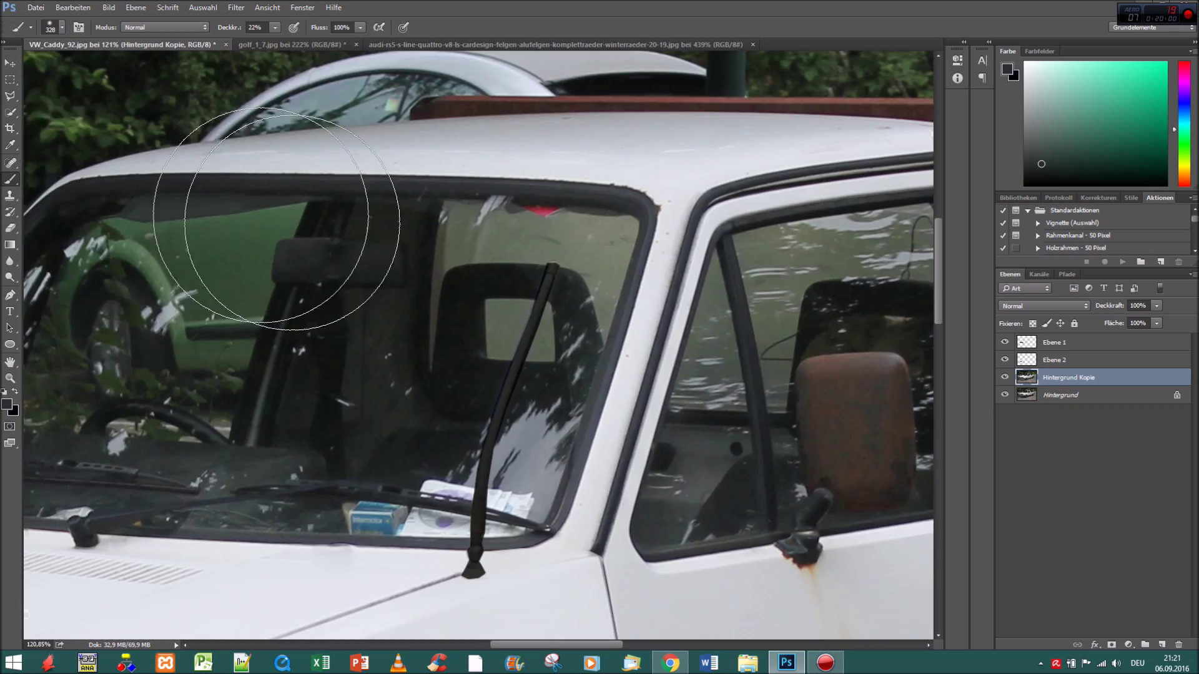
key(l)
click(7, 181)
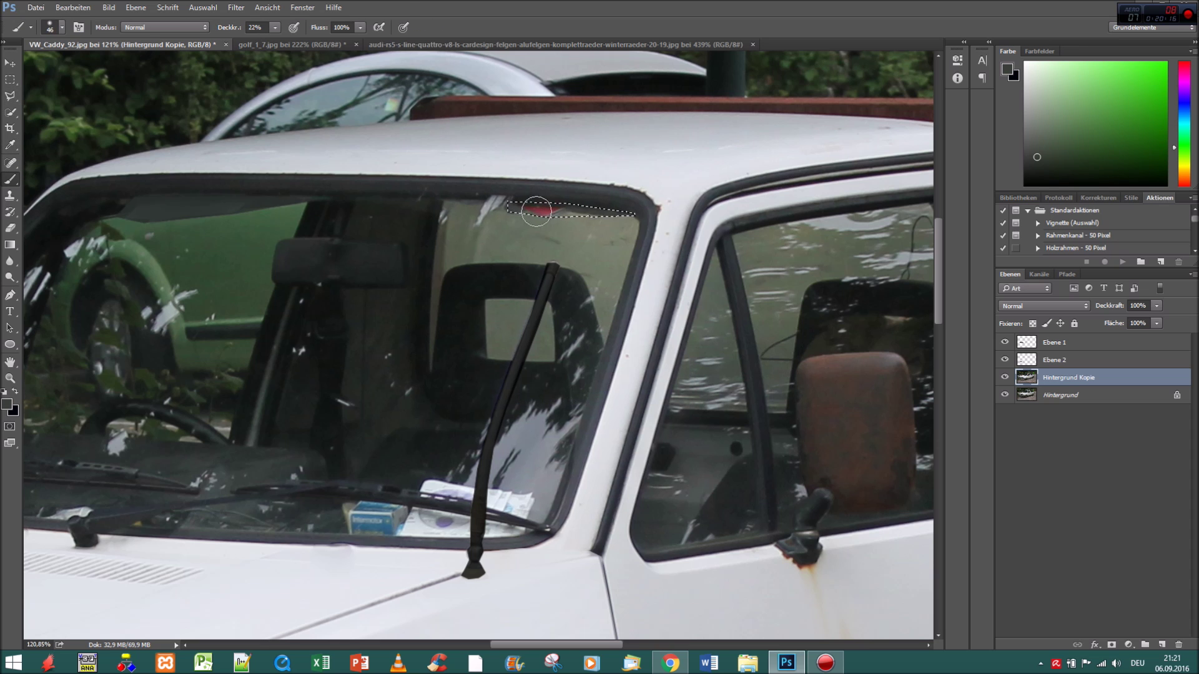
drag(346, 475, 314, 333)
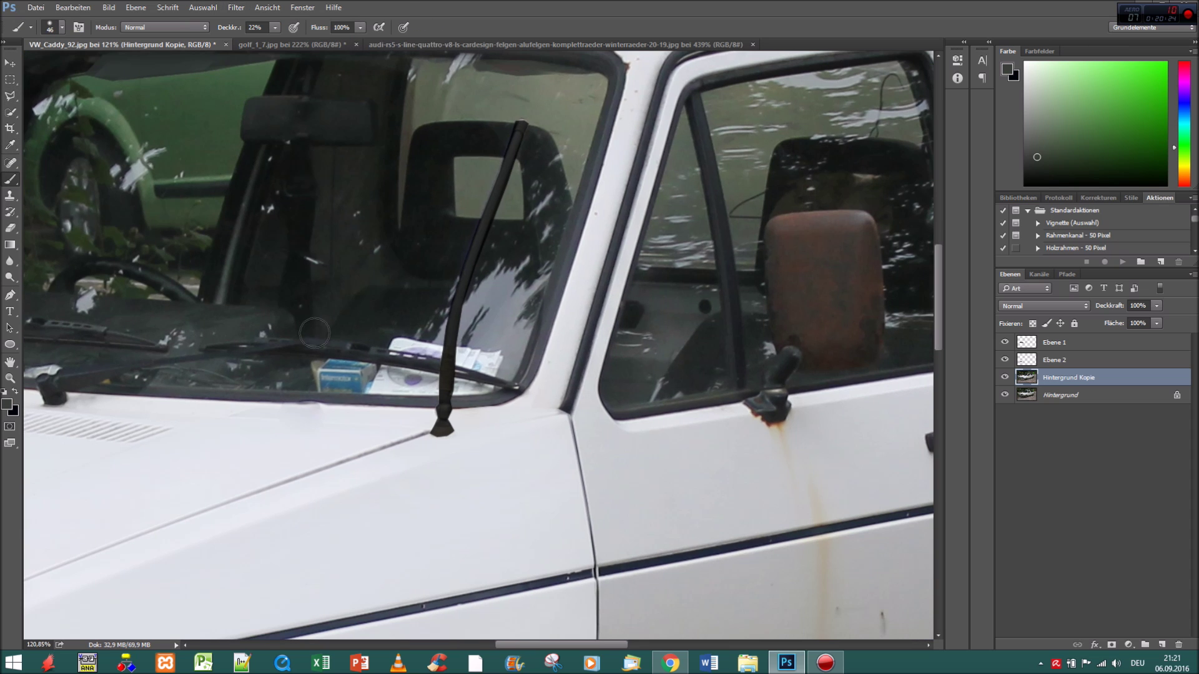
double_click(516, 381)
key(b)
alt+click(500, 325)
drag(475, 363, 484, 361)
Select the blue dashboard box with a sampled photo colour ready, then view the whole image
key(l)
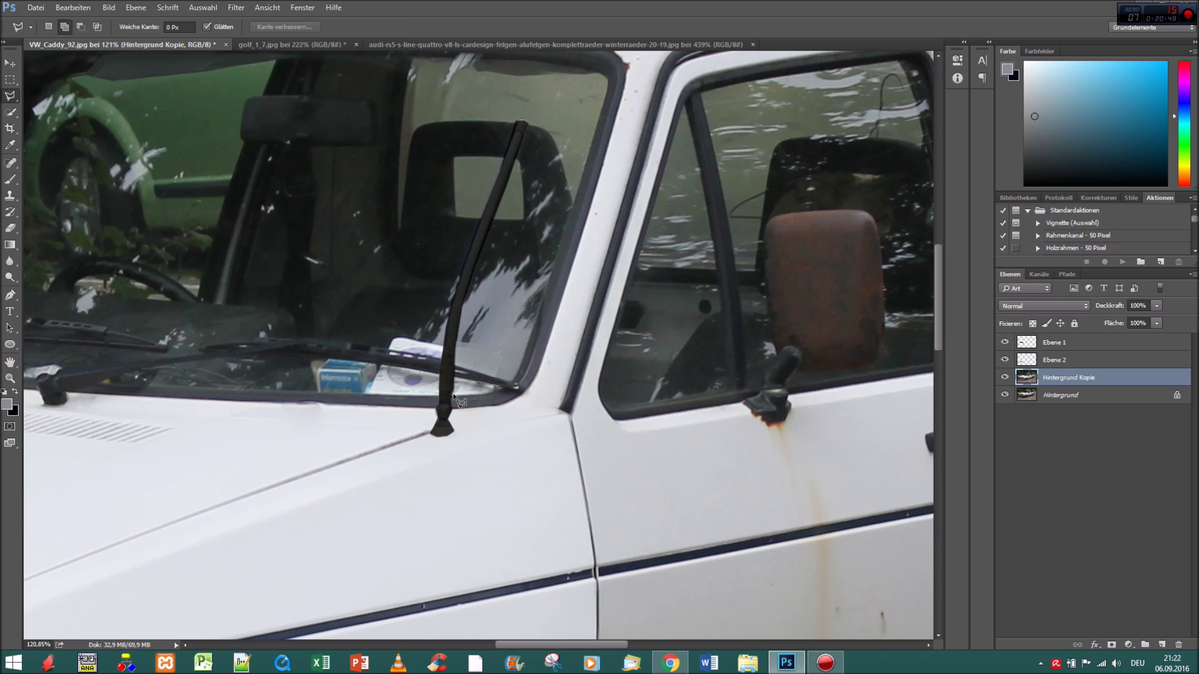
click(10, 179)
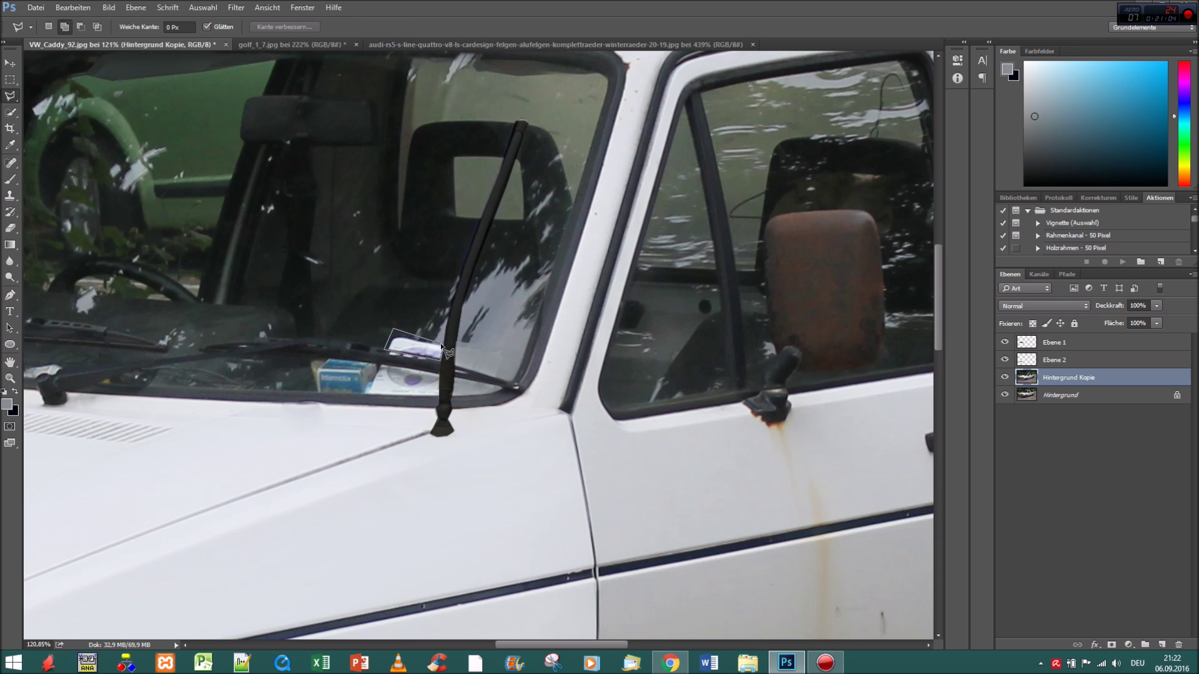
double_click(447, 352)
key(i)
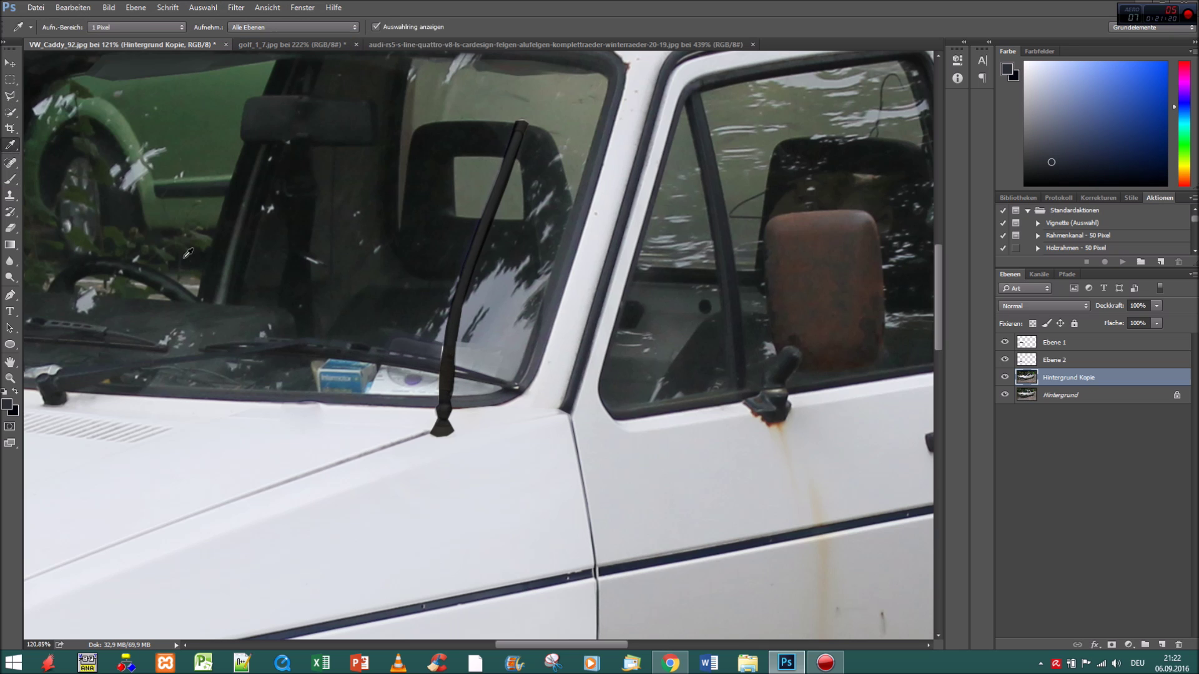
alt+click(45, 130)
double_click(407, 397)
key(b)
alt+click(394, 379)
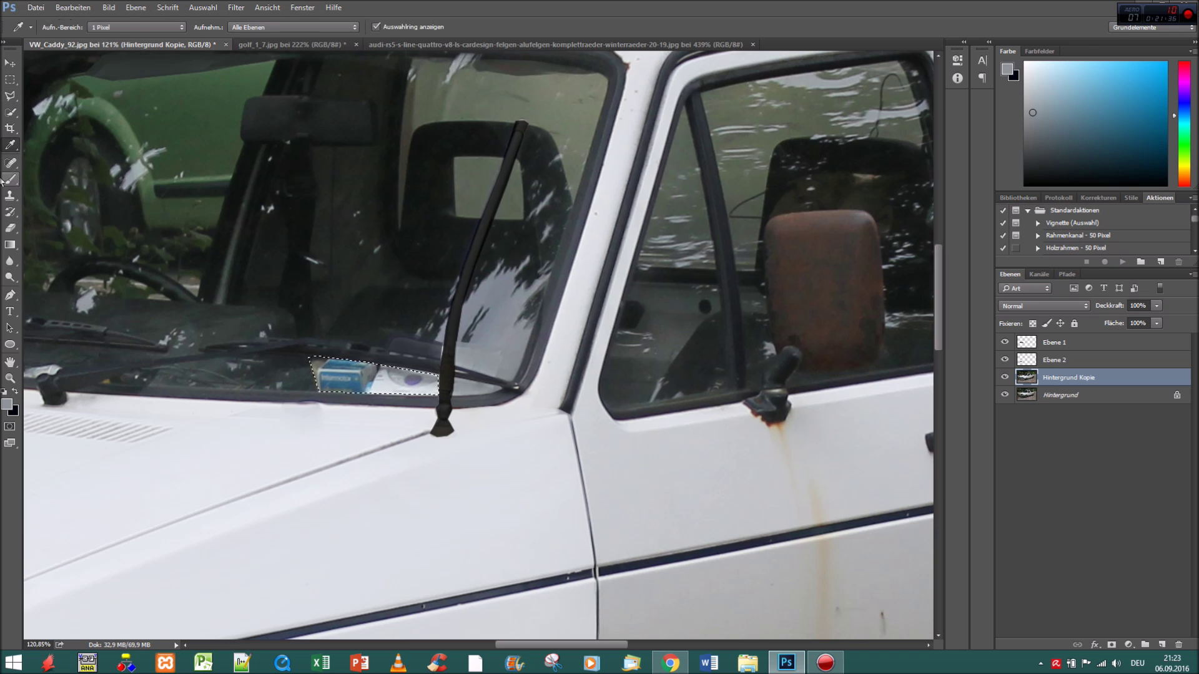
key(ctrl+0)
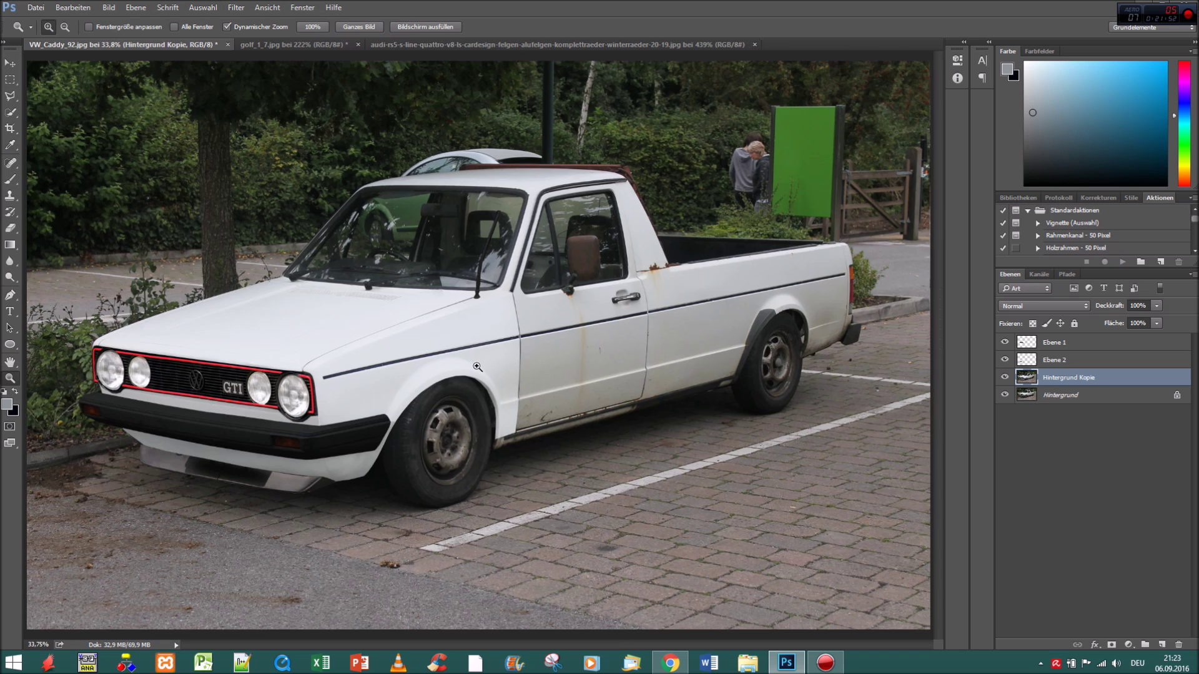
Select the rusty sill below the doors and start painting it black
scroll(624, 300, up, 3)
scroll(546, 393, up, 3)
key(l)
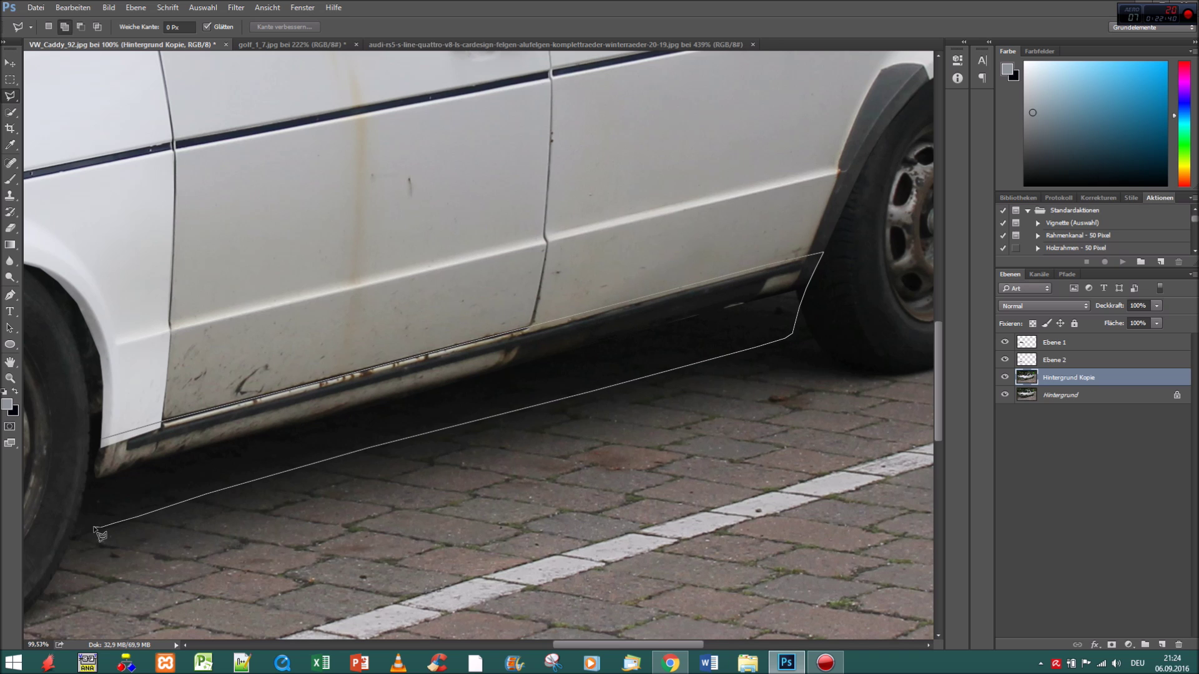
key(b)
key(d)
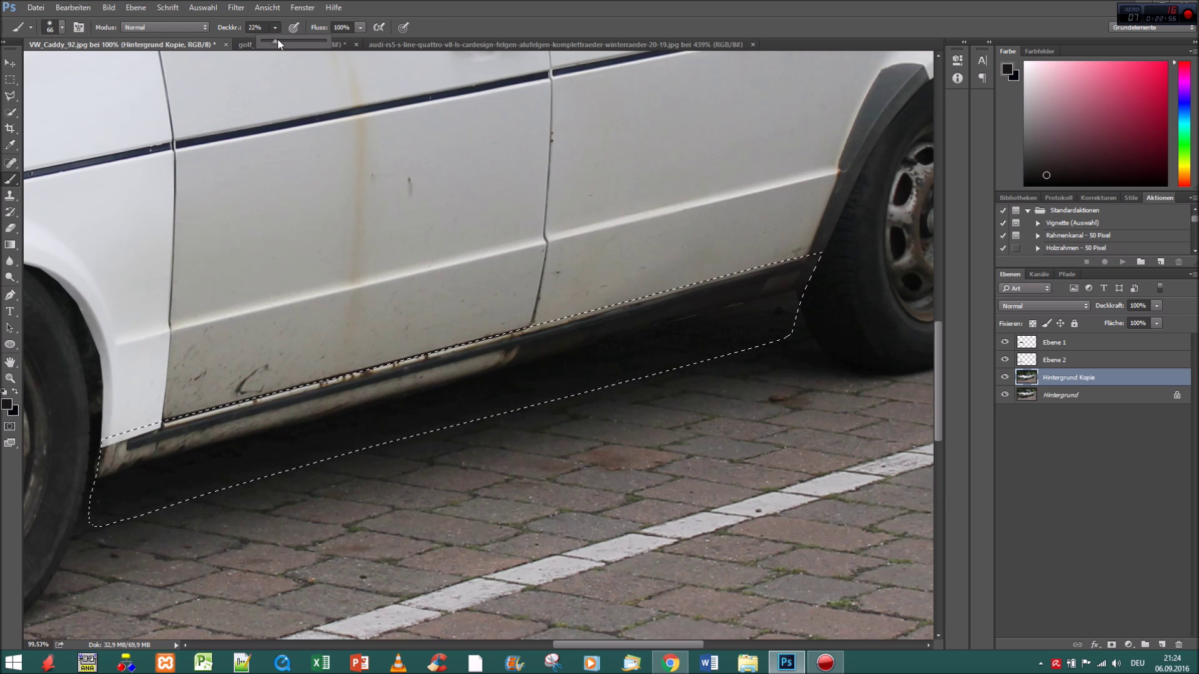
drag(293, 407, 131, 419)
Enlarge the brush to 191 px, darken the rest of the sill, and deselect
right_click(406, 331)
drag(449, 342, 500, 342)
key(Return)
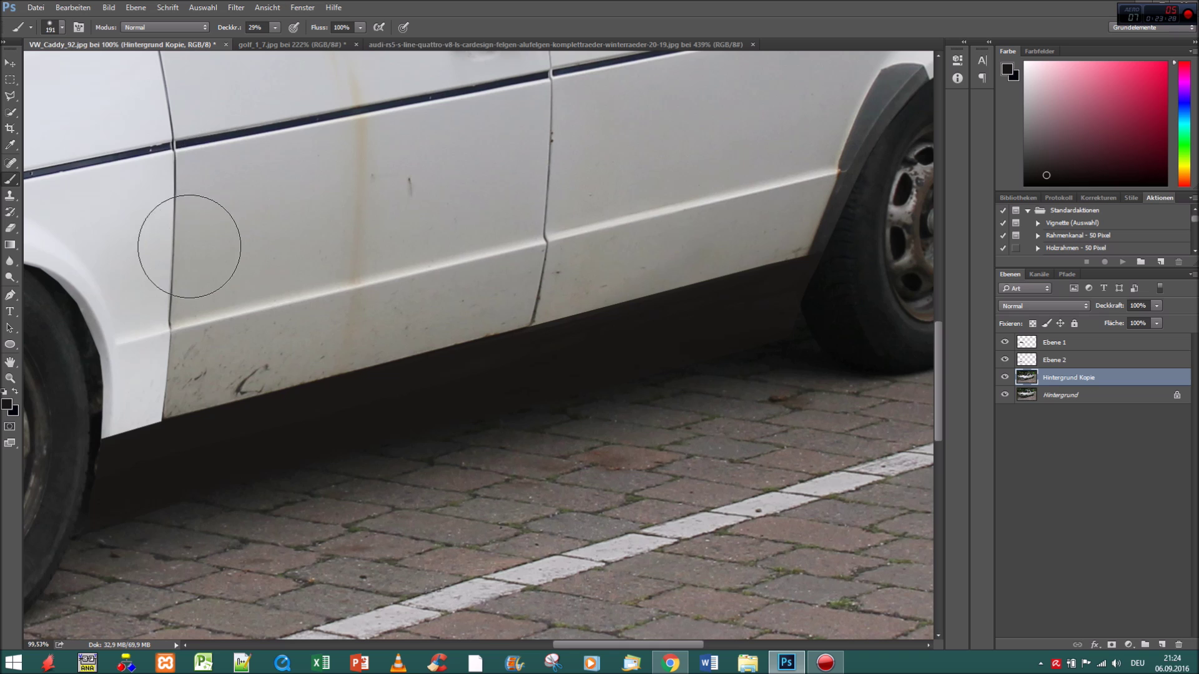
mouse_move(136, 548)
mouse_down()
mouse_move(556, 420)
mouse_move(148, 515)
mouse_up()
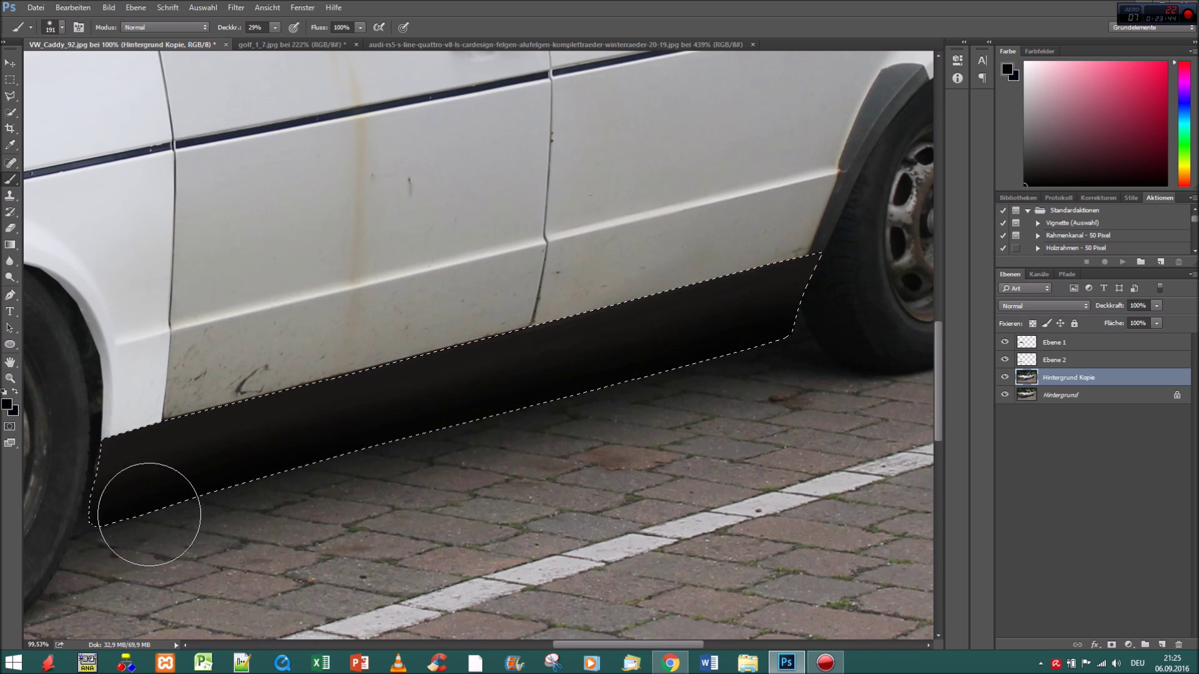
click(203, 7)
click(294, 31)
key(z)
click(359, 26)
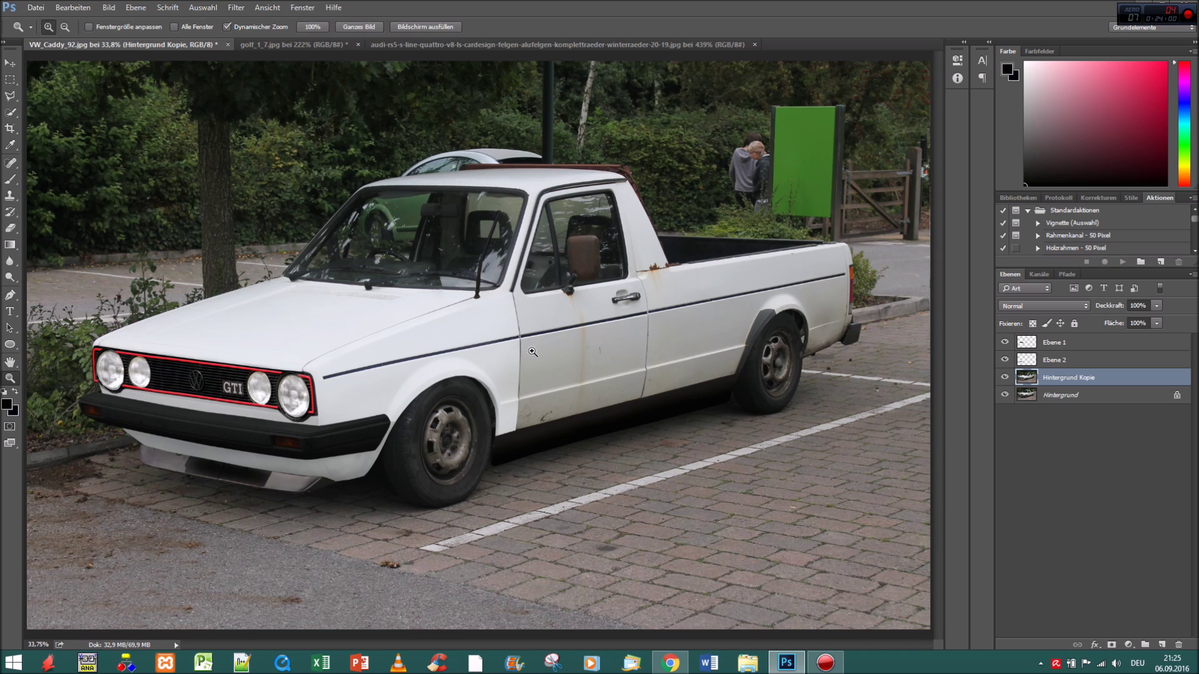
drag(508, 190, 562, 191)
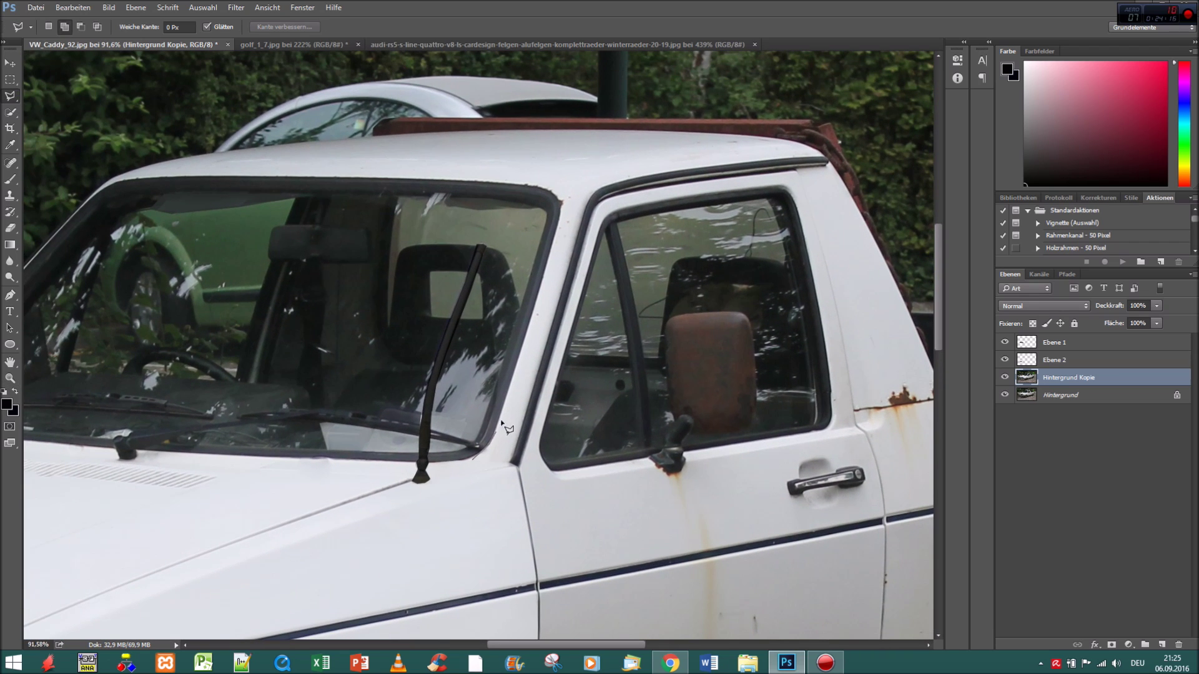